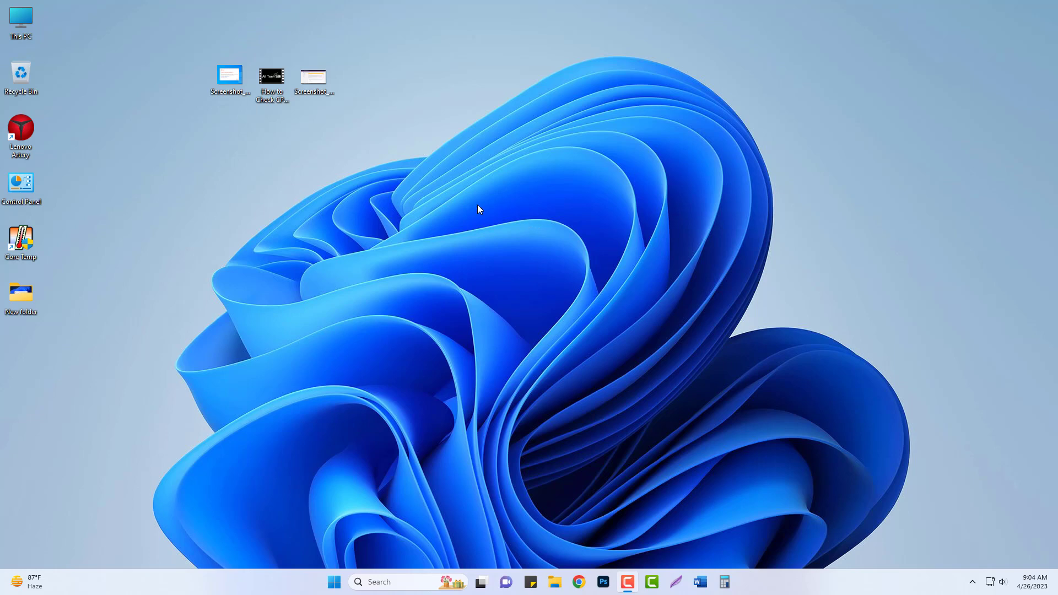
Try to open Screenshot_1.png from the desktop and dismiss the resulting dialog.
{"action": "double_click", "coordinate": [220, 90]}
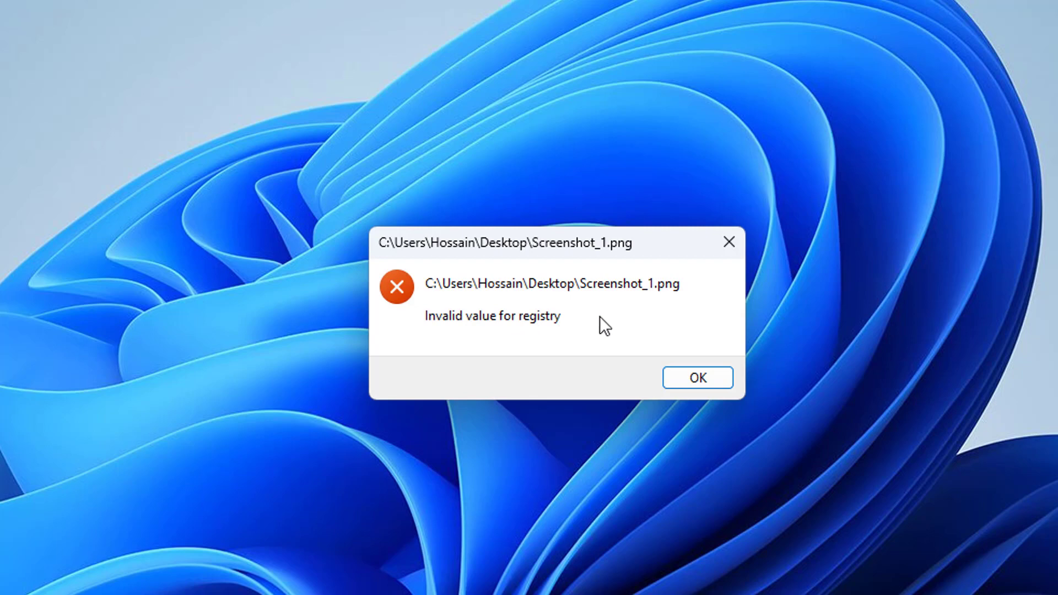
{"action": "left_click", "coordinate": [729, 243]}
{"action": "key", "text": "Right"}
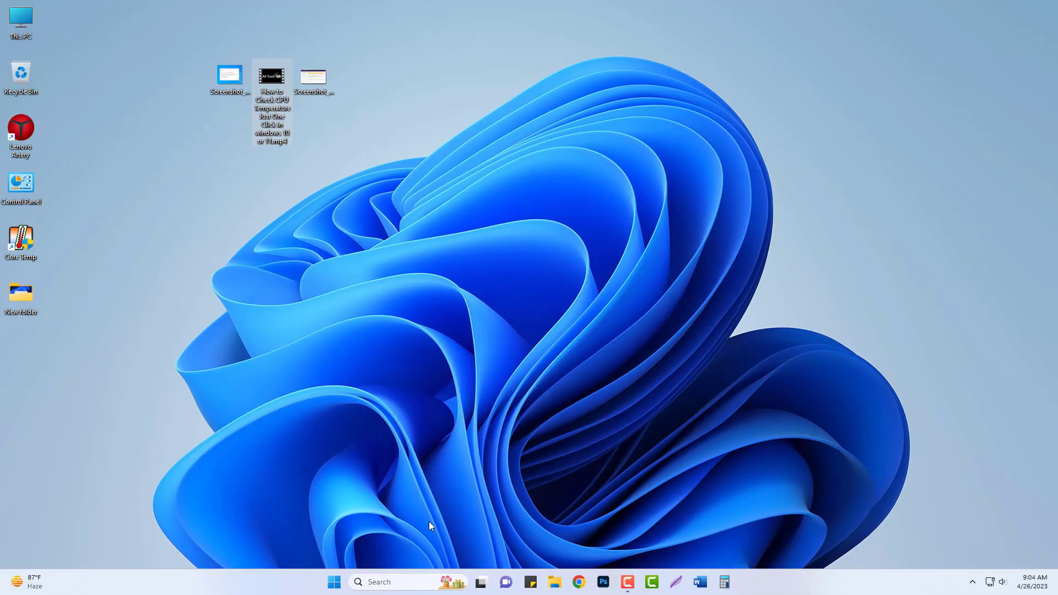
Search Windows for "device Manager", open Device Manager and maximize its window.
{"action": "left_click", "coordinate": [405, 582]}
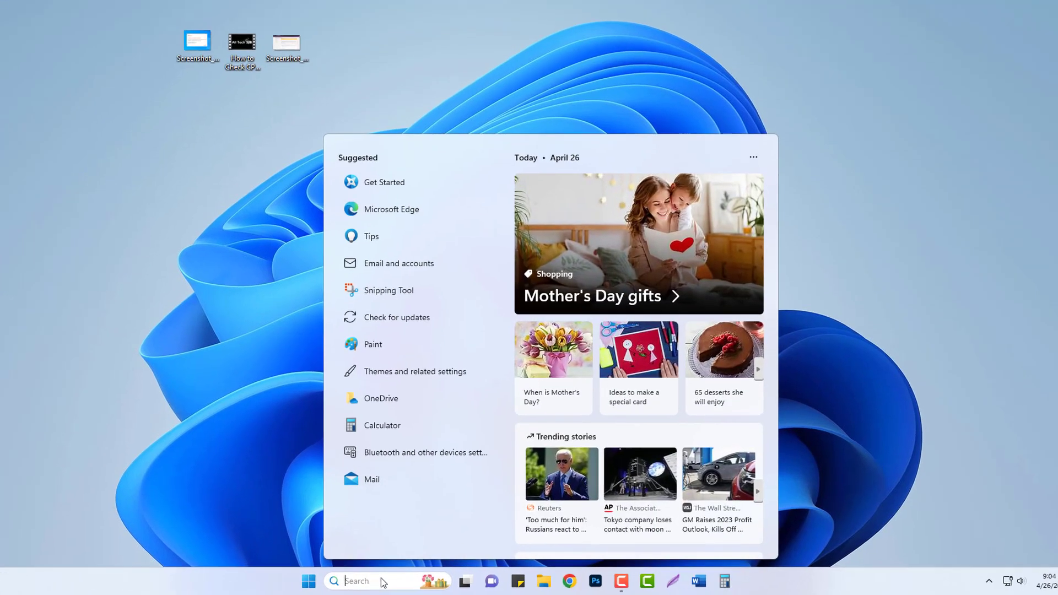
{"action": "type", "text": "de"}
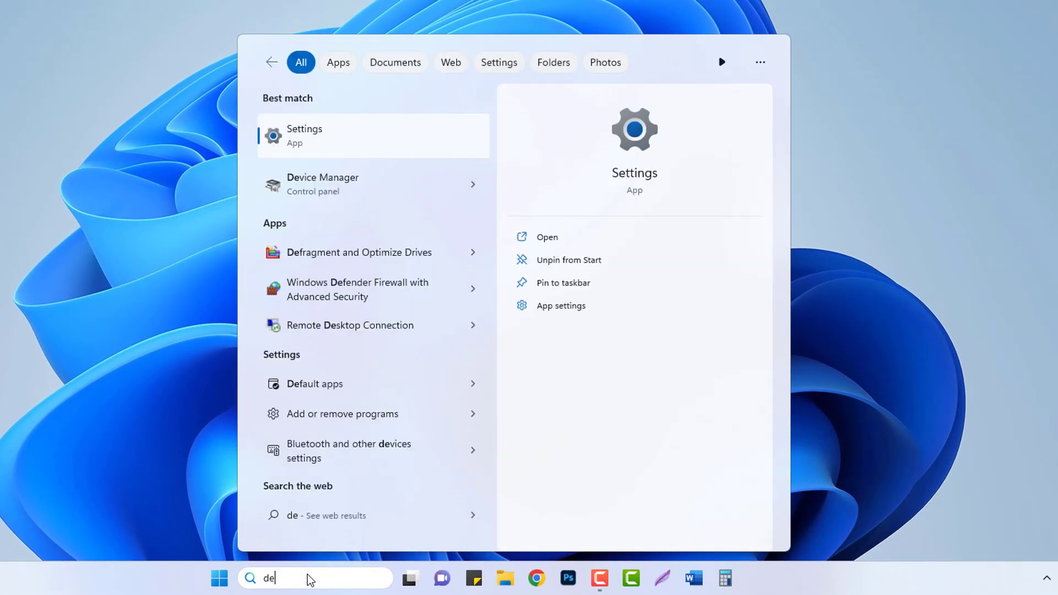
{"action": "type", "text": "vice"}
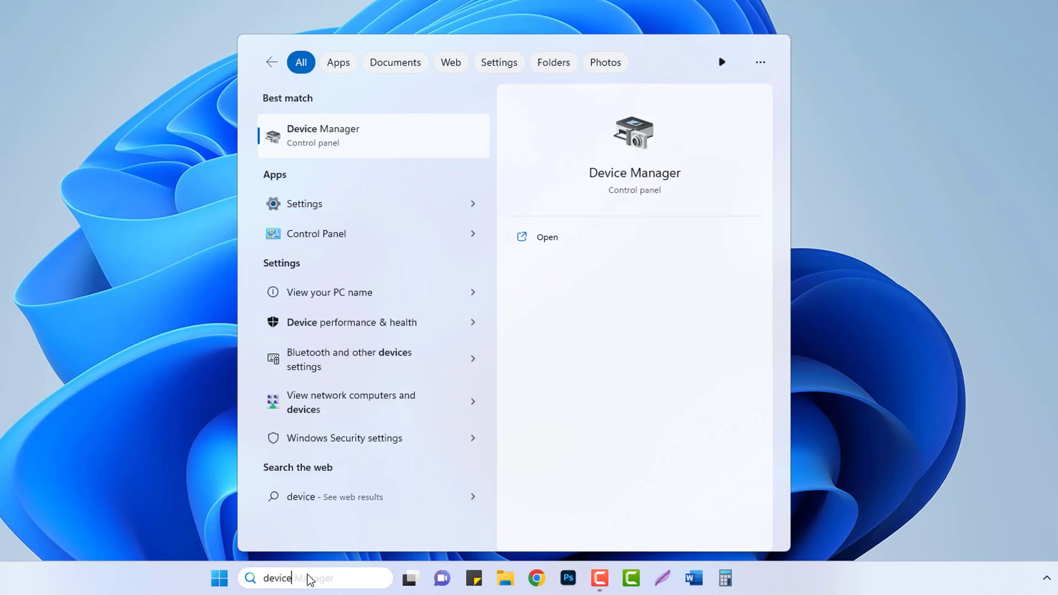
{"action": "type", "text": " Manag"}
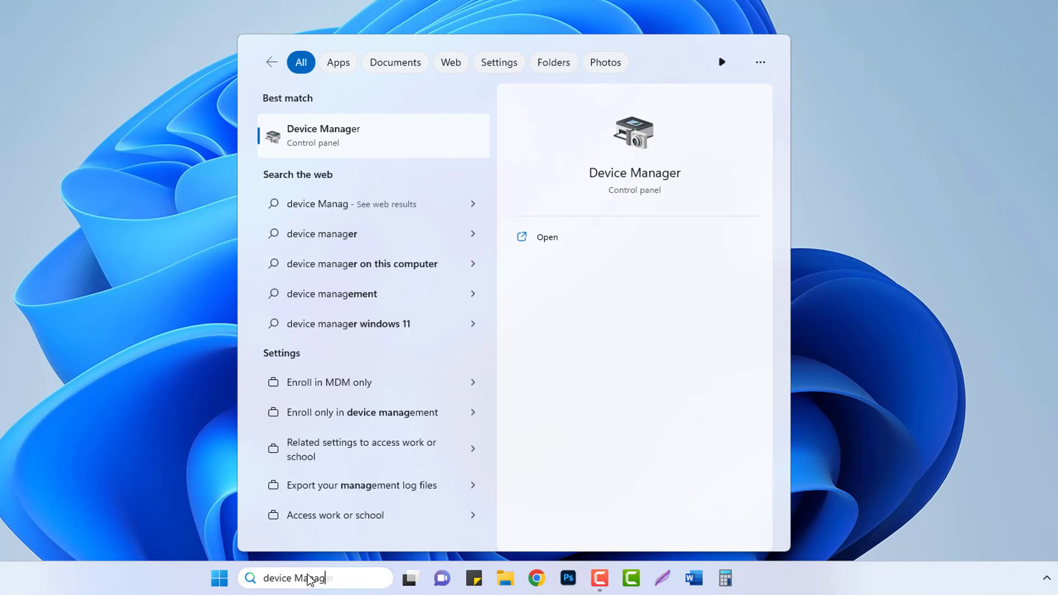
{"action": "type", "text": "er"}
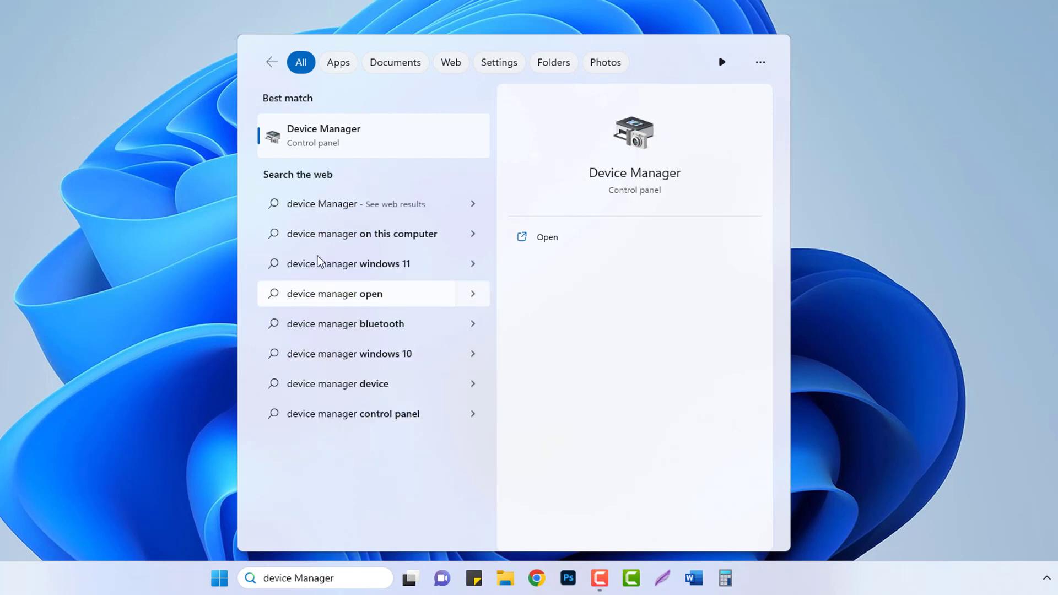
{"action": "left_click", "coordinate": [333, 143]}
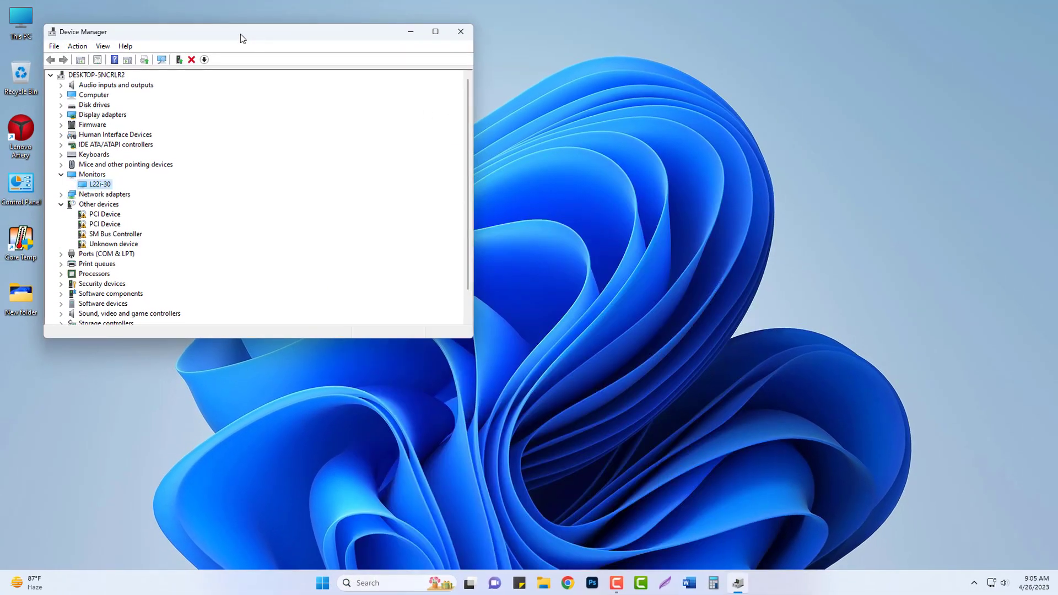
{"action": "double_click", "coordinate": [241, 34]}
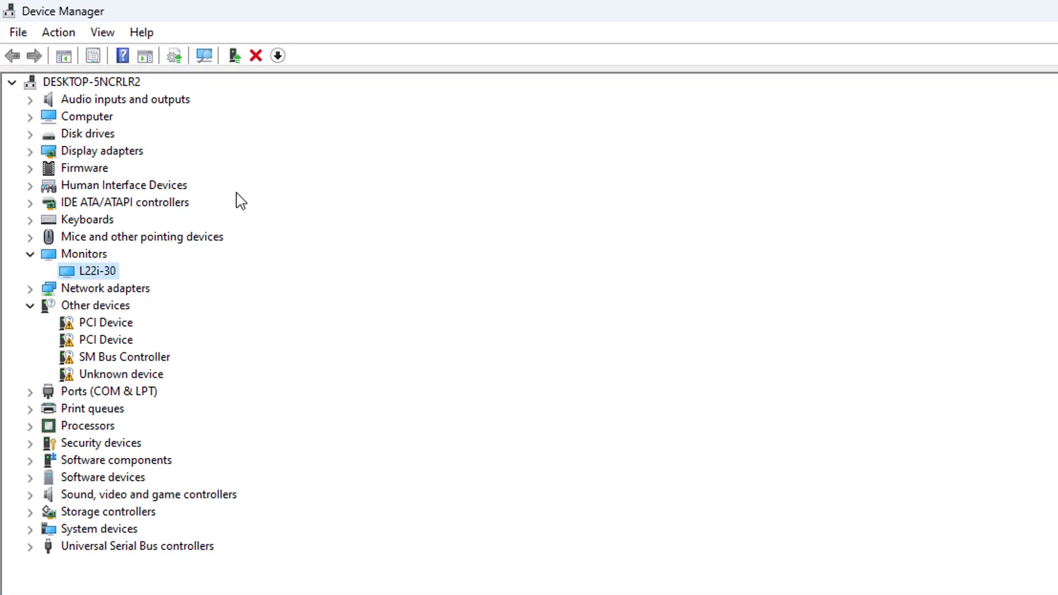
Open the driver properties of the Intel(R) UHD Graphics 730 display adapter.
{"action": "left_click", "coordinate": [30, 152]}
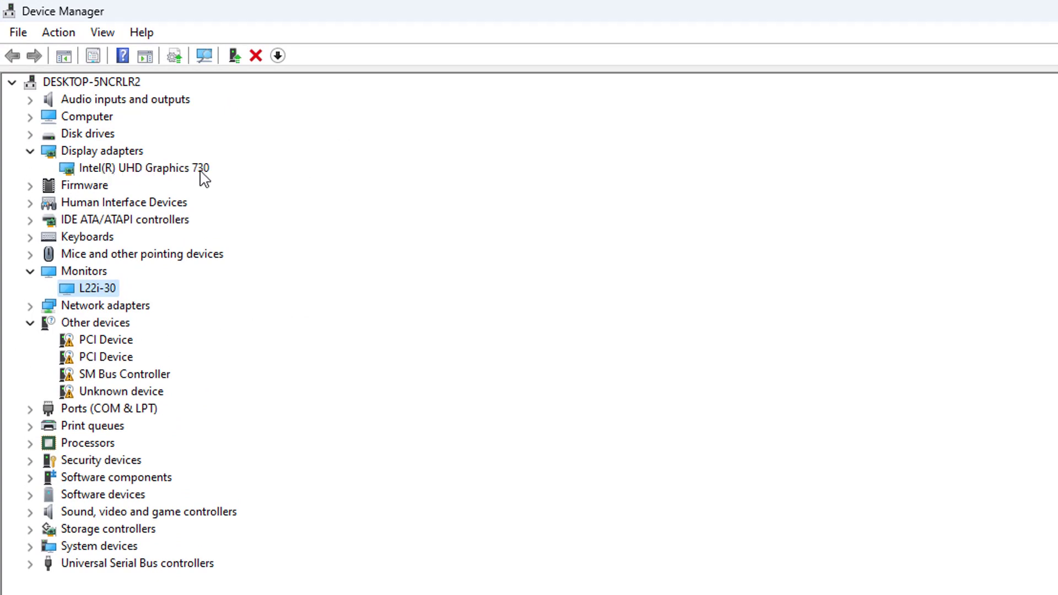
{"action": "left_click", "coordinate": [154, 175]}
{"action": "double_click", "coordinate": [158, 170]}
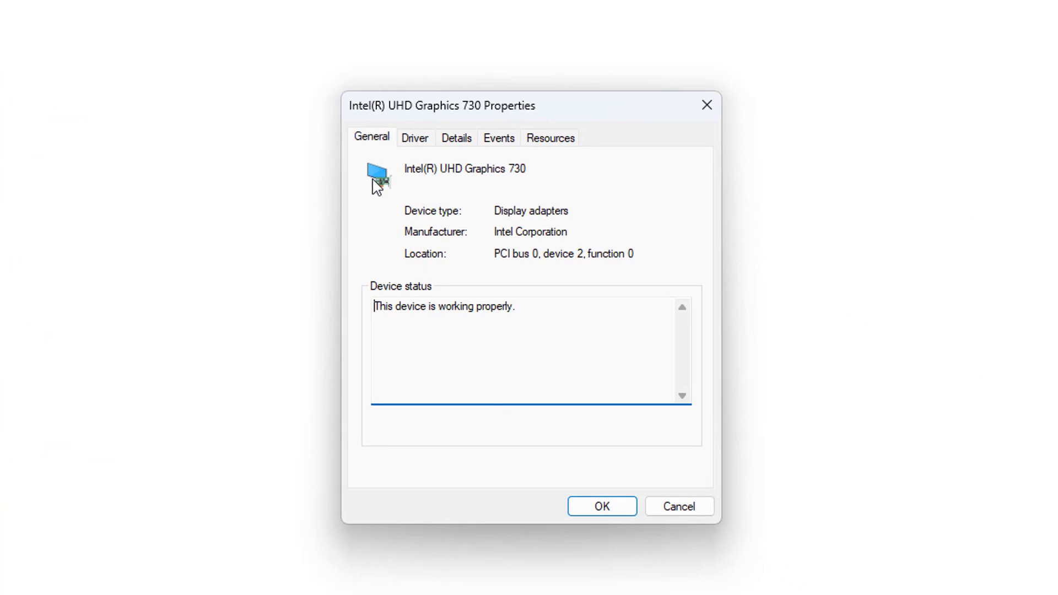
{"action": "left_click", "coordinate": [414, 144]}
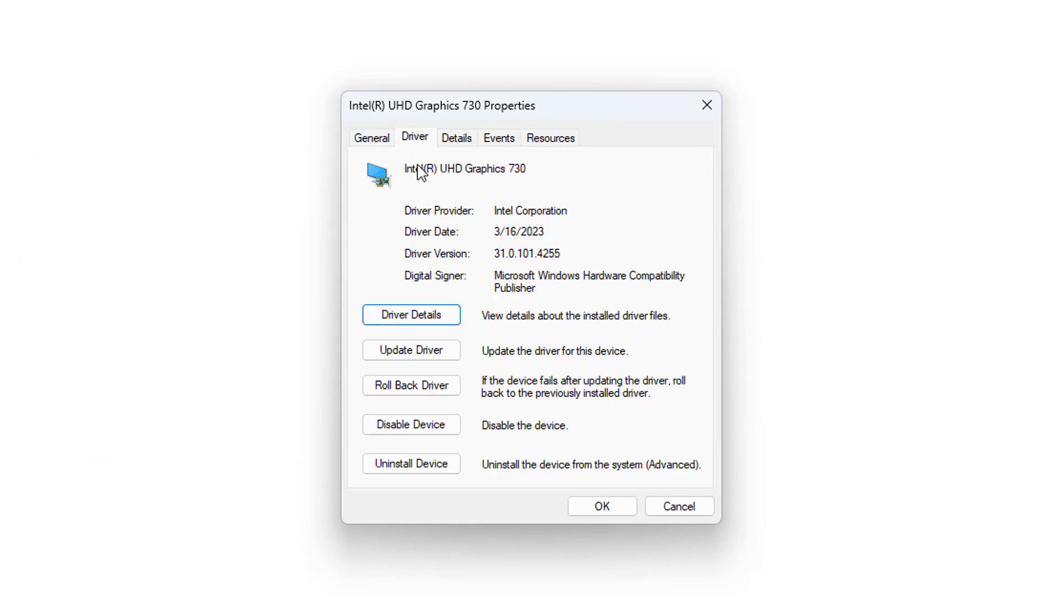
Update the Intel(R) UHD Graphics 730 driver, then close its properties and Device Manager.
{"action": "left_click", "coordinate": [410, 353]}
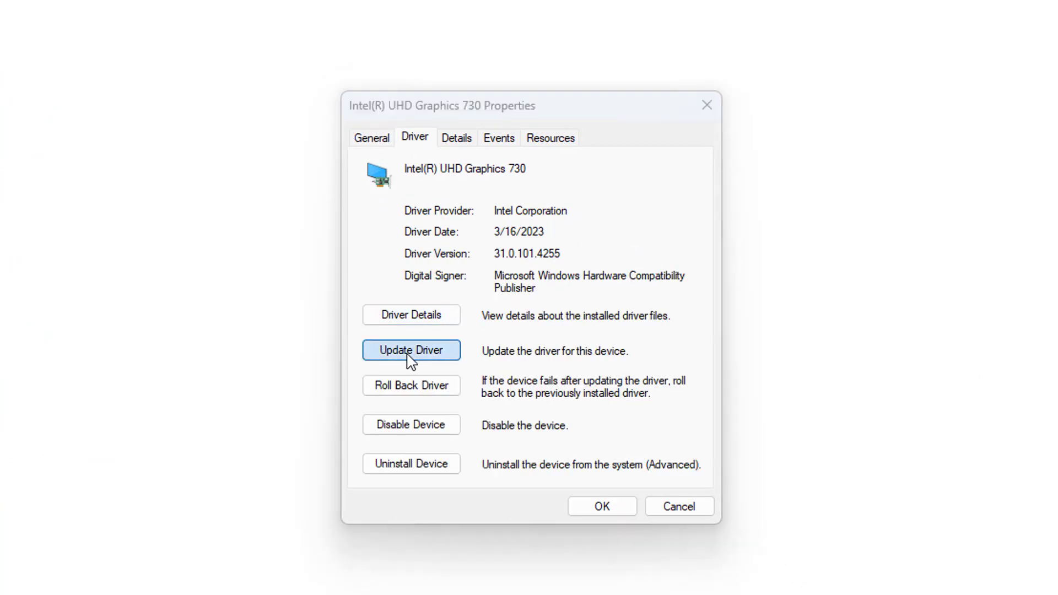
{"action": "left_click", "coordinate": [400, 265]}
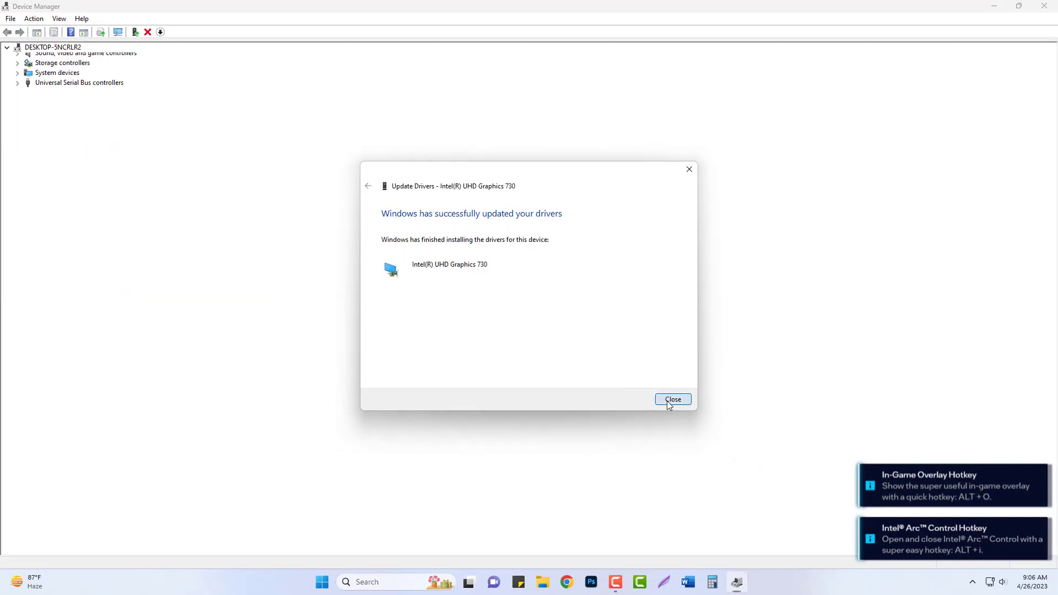
{"action": "left_click", "coordinate": [668, 402]}
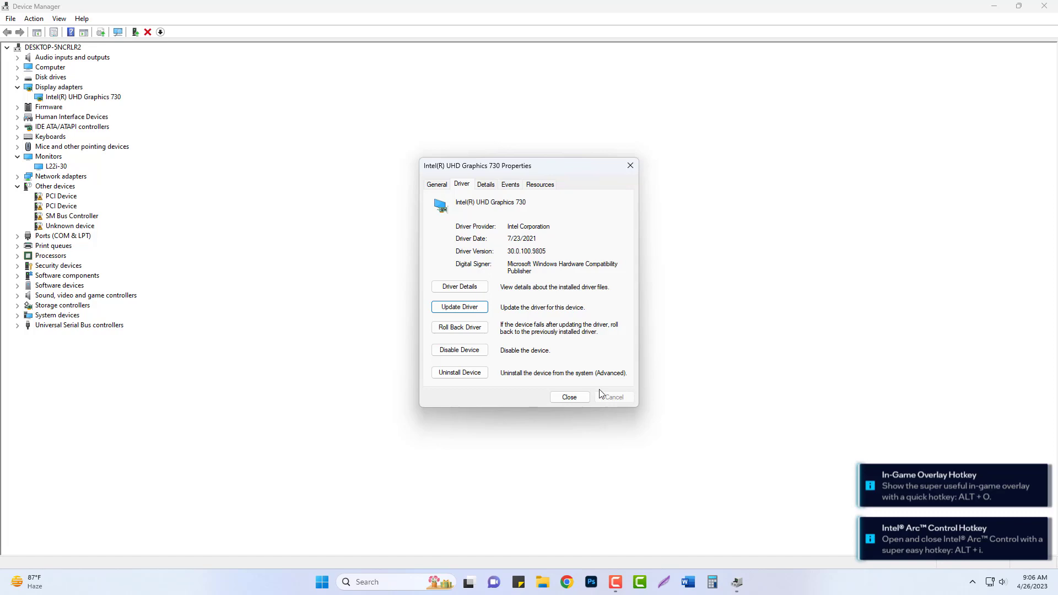
{"action": "left_click", "coordinate": [629, 167]}
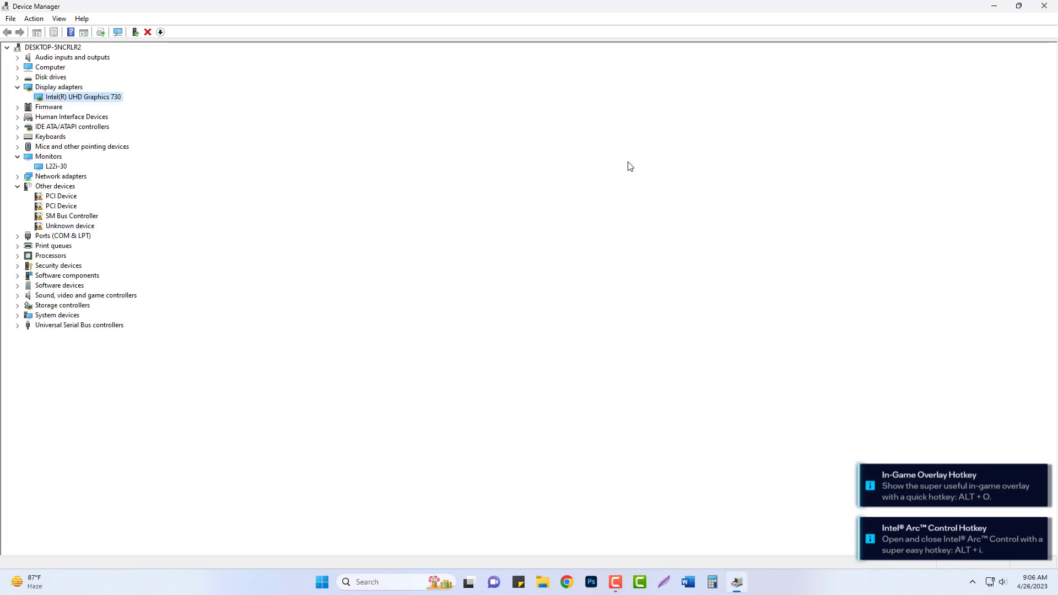
{"action": "left_click", "coordinate": [1044, 6]}
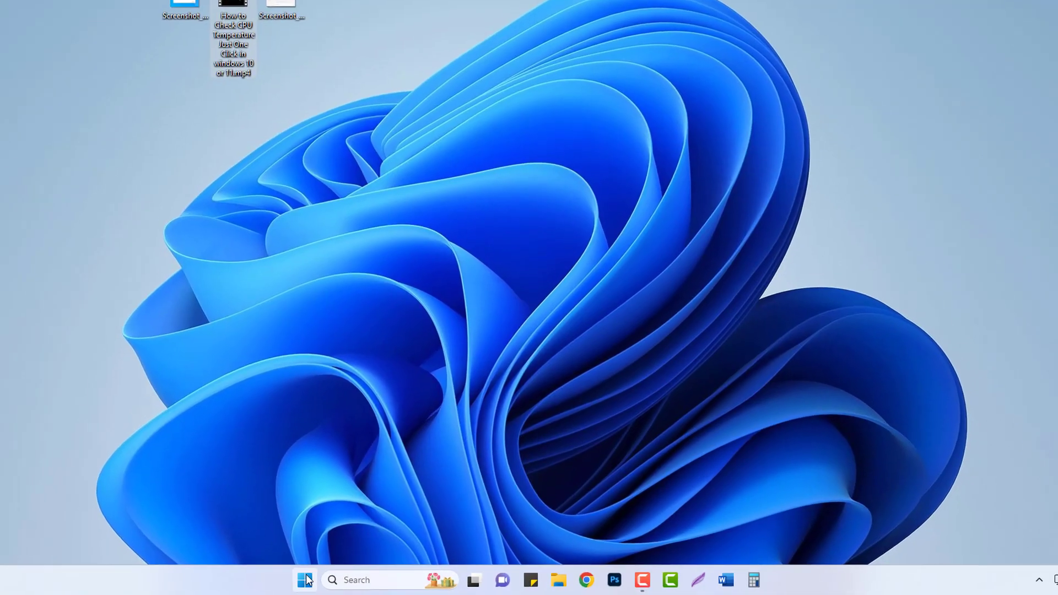
Open Windows Settings and go to the list of installed apps.
{"action": "key", "text": "super"}
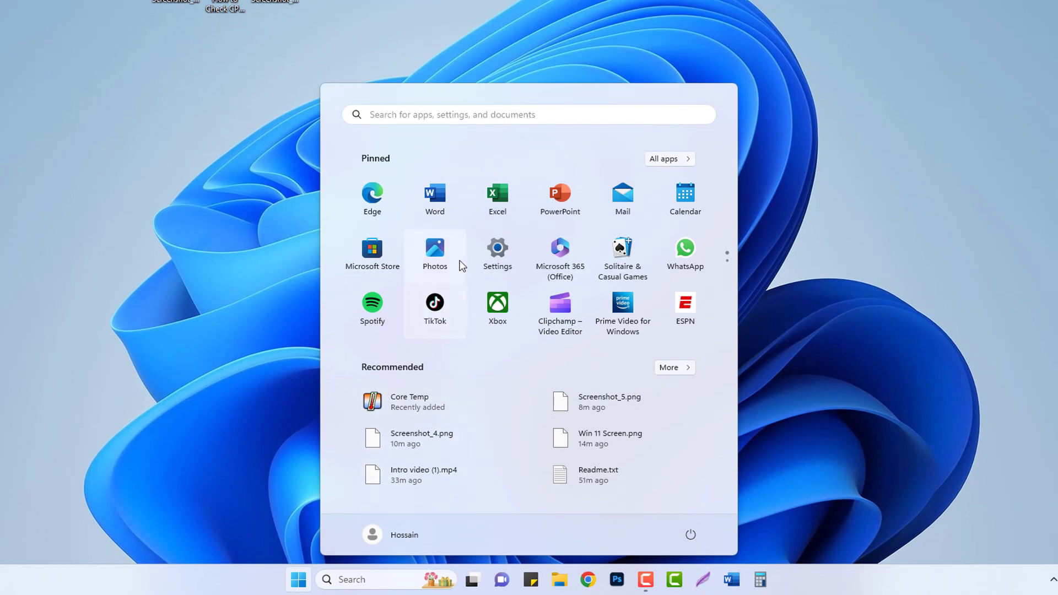
{"action": "left_click", "coordinate": [496, 250]}
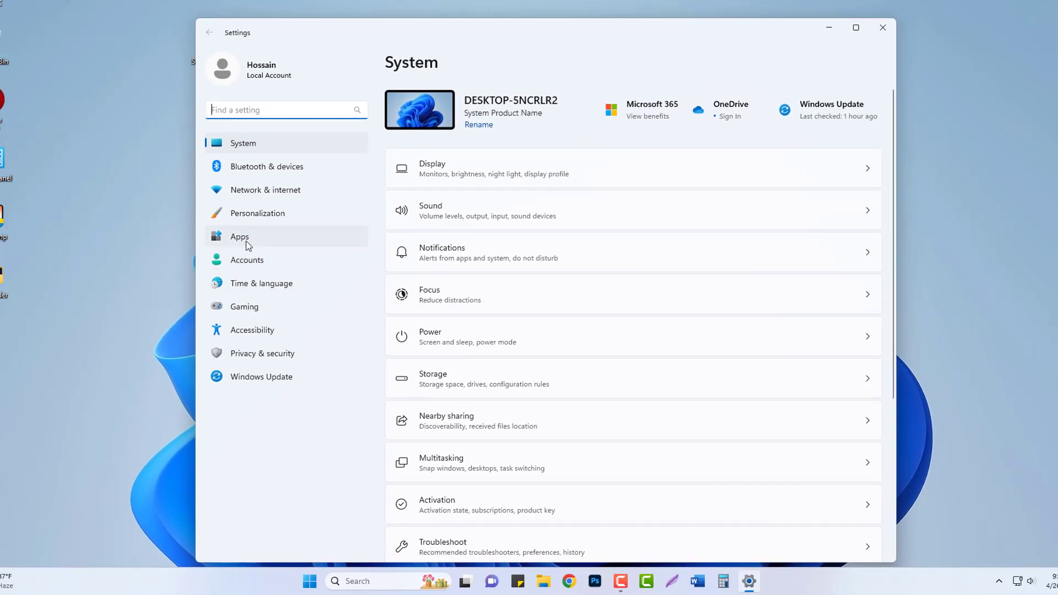
{"action": "left_click", "coordinate": [247, 241]}
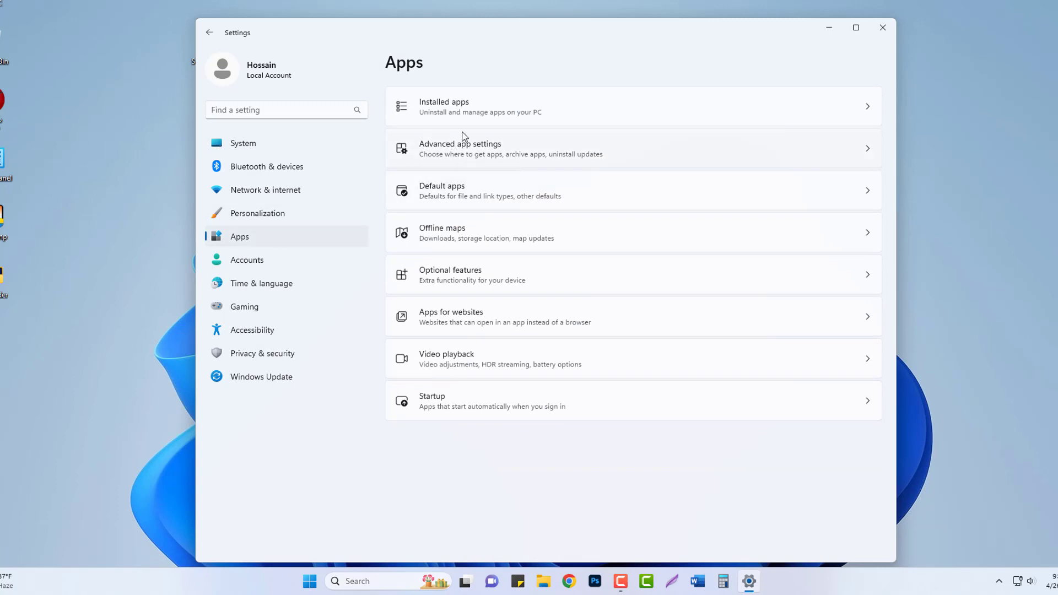
{"action": "left_click", "coordinate": [475, 105]}
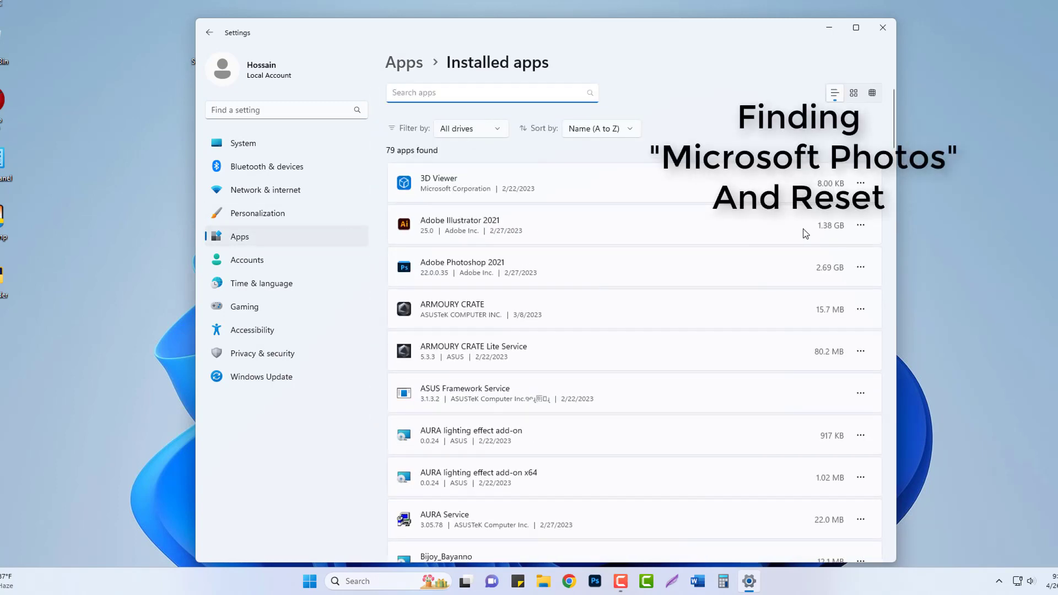
Find Microsoft Photos among the installed apps and open its advanced options.
{"action": "scroll", "coordinate": [805, 234], "scroll_direction": "down", "scroll_amount": 6}
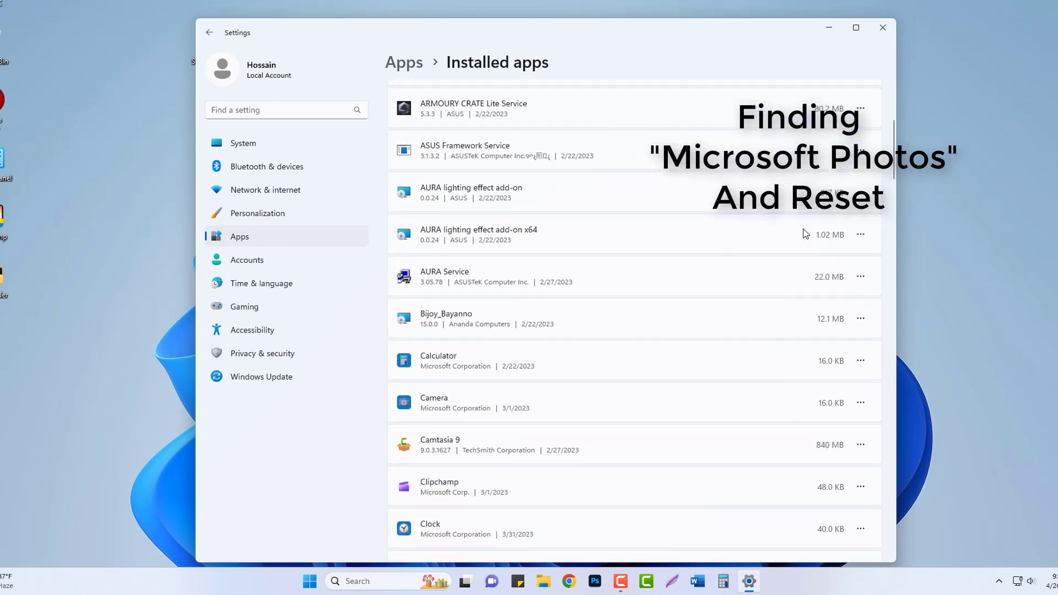
{"action": "scroll", "coordinate": [805, 233], "scroll_direction": "down", "scroll_amount": 5}
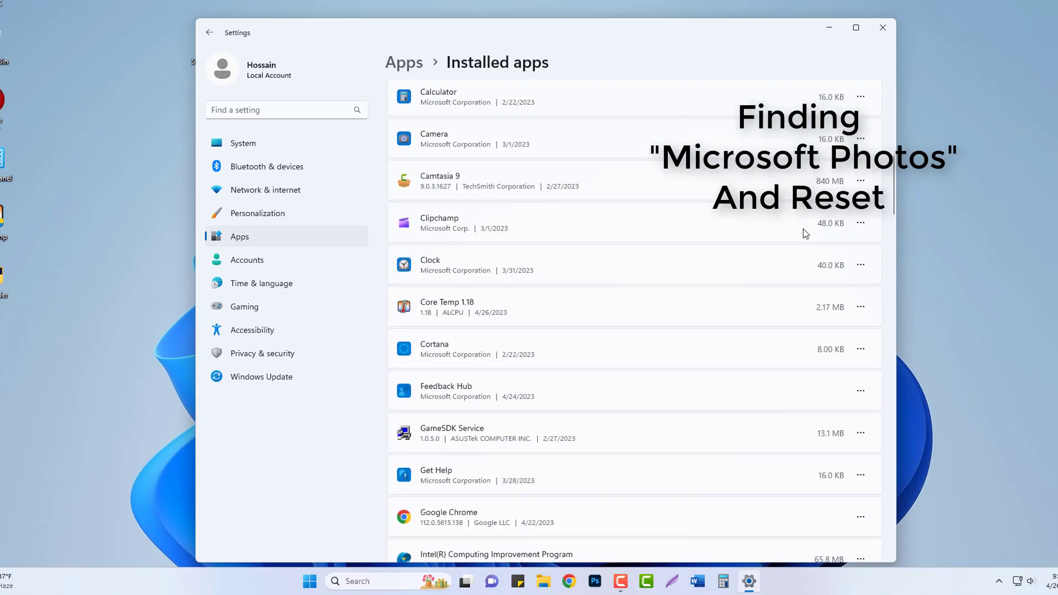
{"action": "scroll", "coordinate": [805, 233], "scroll_direction": "down", "scroll_amount": 1}
{"action": "scroll", "coordinate": [805, 234], "scroll_direction": "down", "scroll_amount": 4}
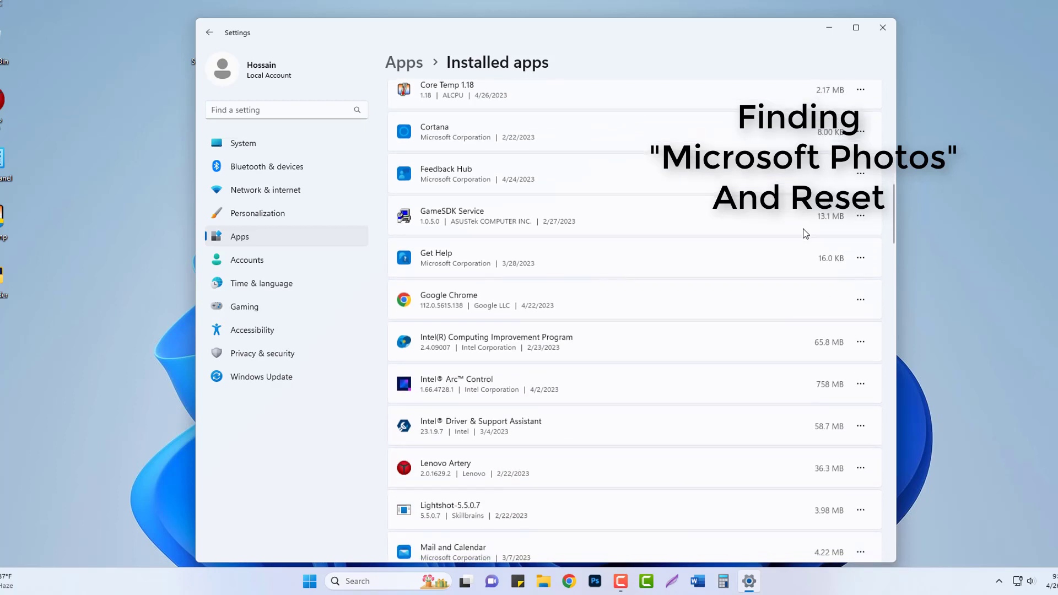
{"action": "scroll", "coordinate": [805, 233], "scroll_direction": "down", "scroll_amount": 3}
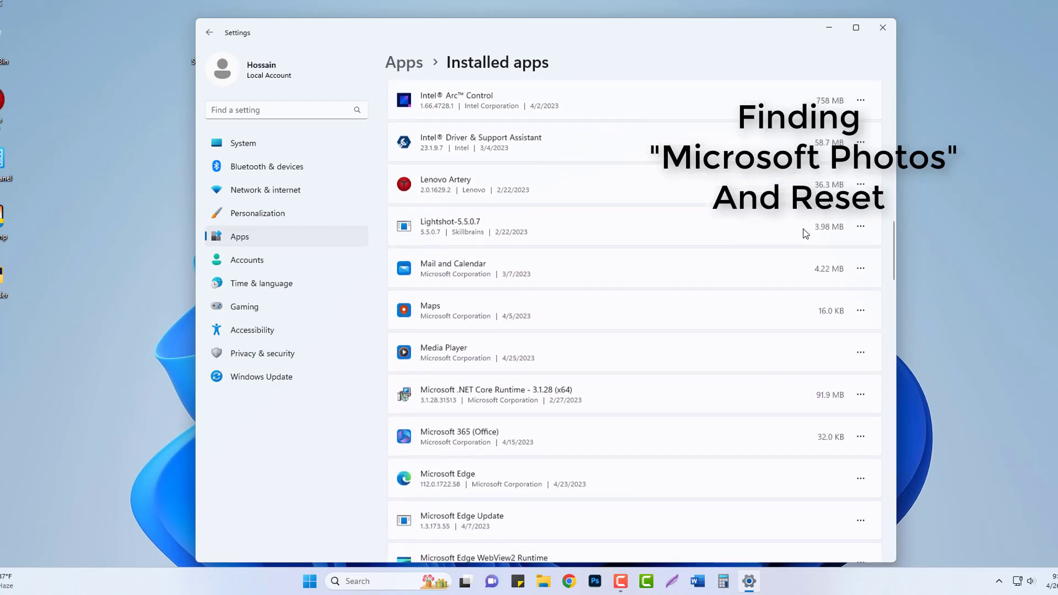
{"action": "scroll", "coordinate": [805, 233], "scroll_direction": "down", "scroll_amount": 1}
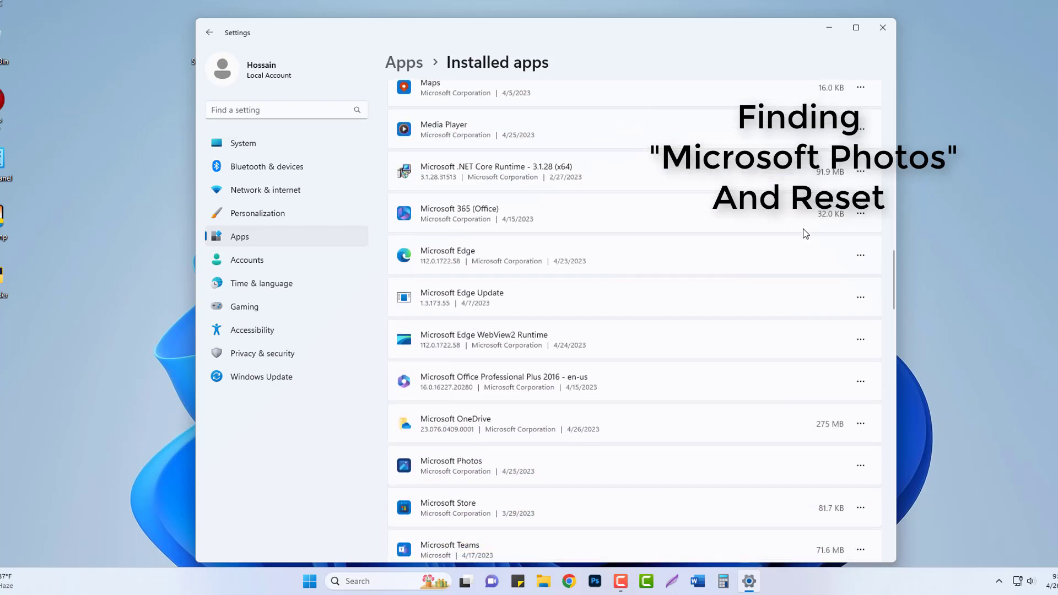
{"action": "scroll", "coordinate": [805, 233], "scroll_direction": "down", "scroll_amount": 1}
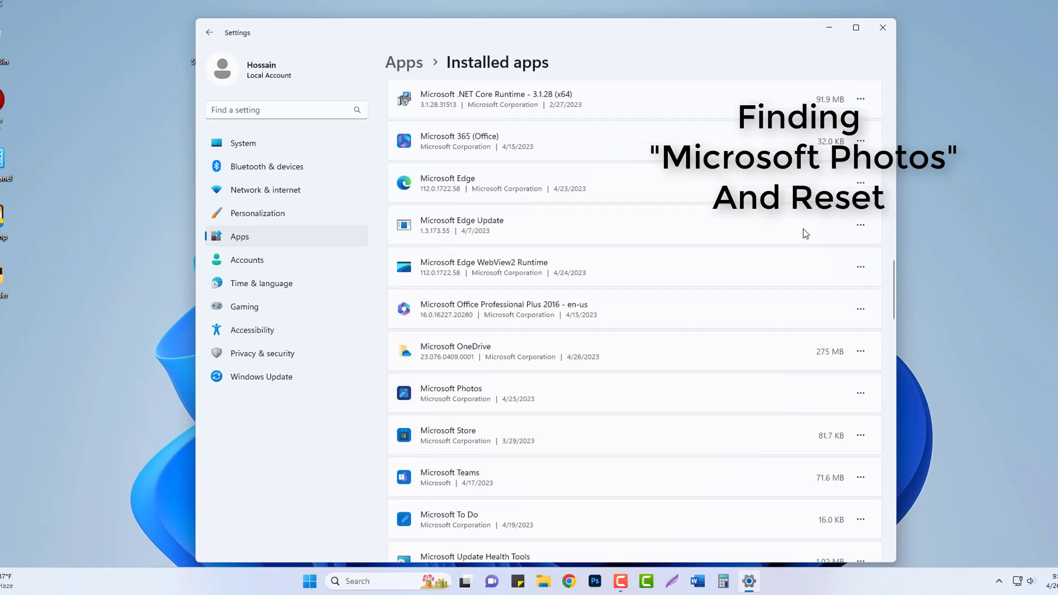
{"action": "scroll", "coordinate": [805, 234], "scroll_direction": "down", "scroll_amount": 1}
{"action": "scroll", "coordinate": [805, 234], "scroll_direction": "down", "scroll_amount": 1}
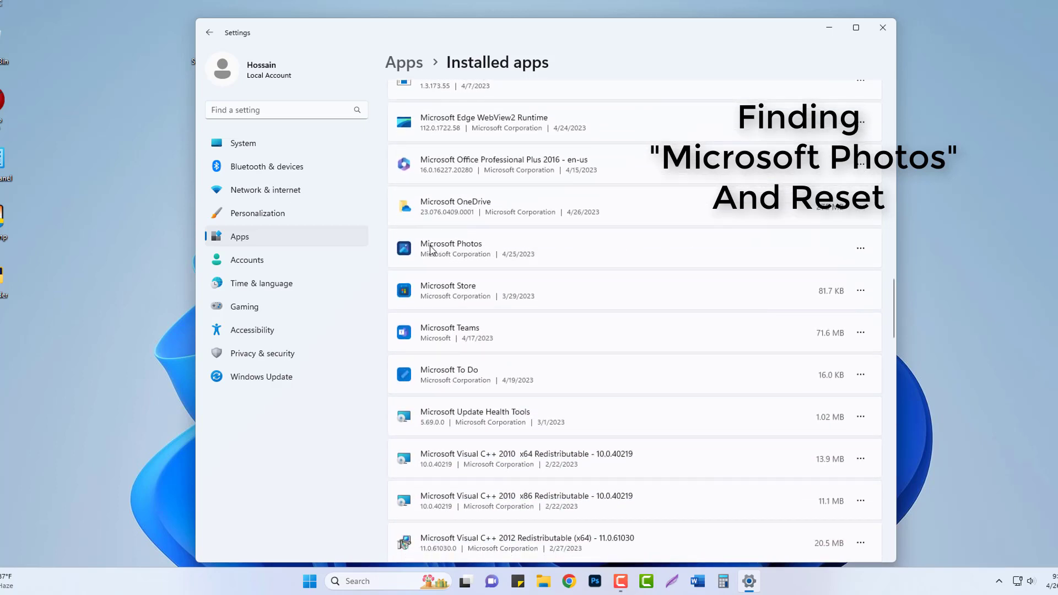
{"action": "left_click", "coordinate": [860, 249]}
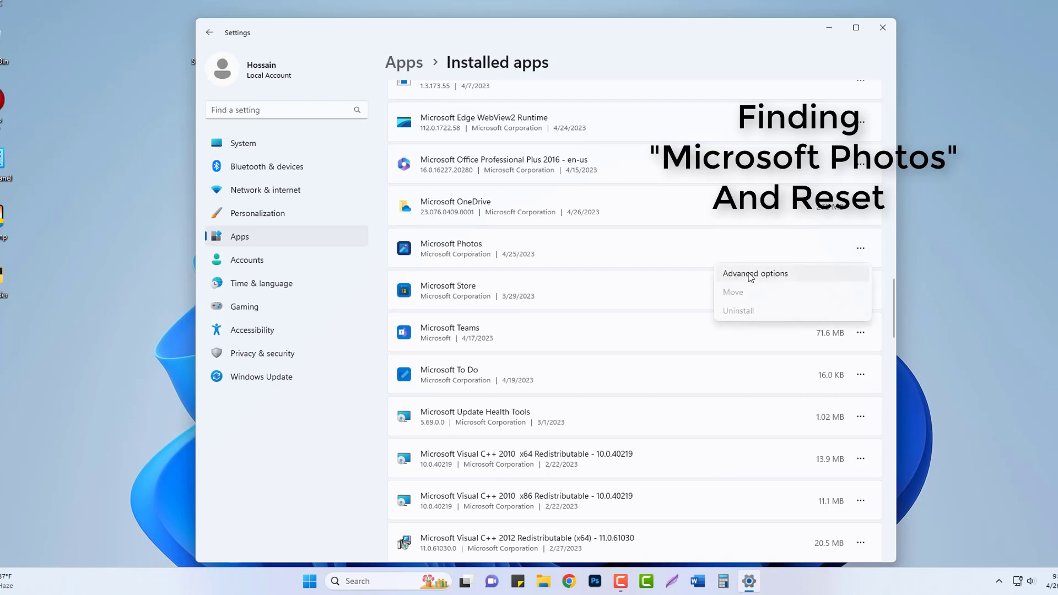
{"action": "left_click", "coordinate": [750, 275]}
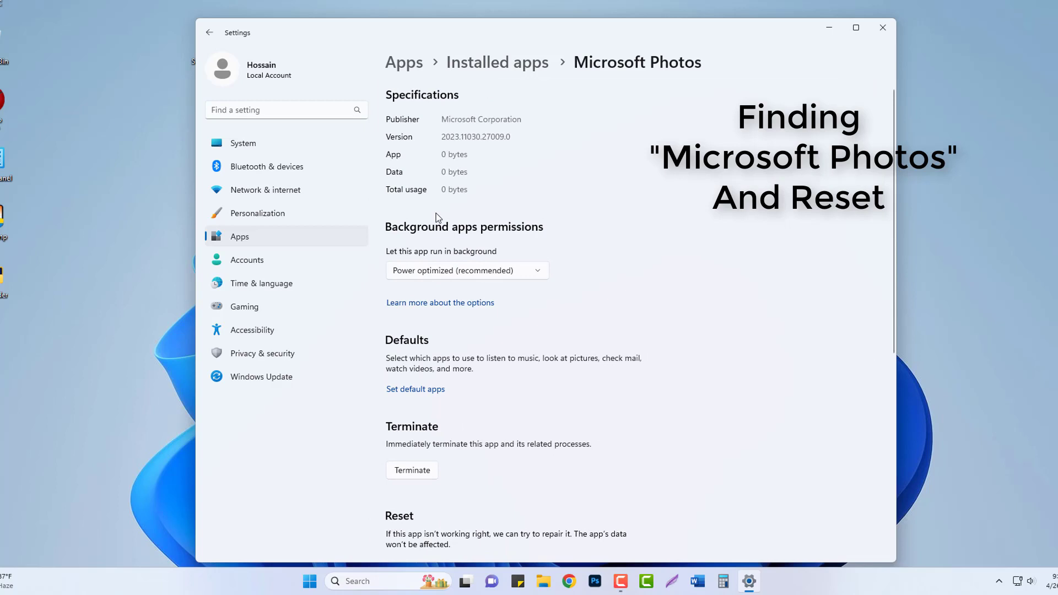
Reset the Microsoft Photos app twice, confirming the deletion of its data each time, and close Settings.
{"action": "scroll", "coordinate": [438, 217], "scroll_direction": "down", "scroll_amount": 5}
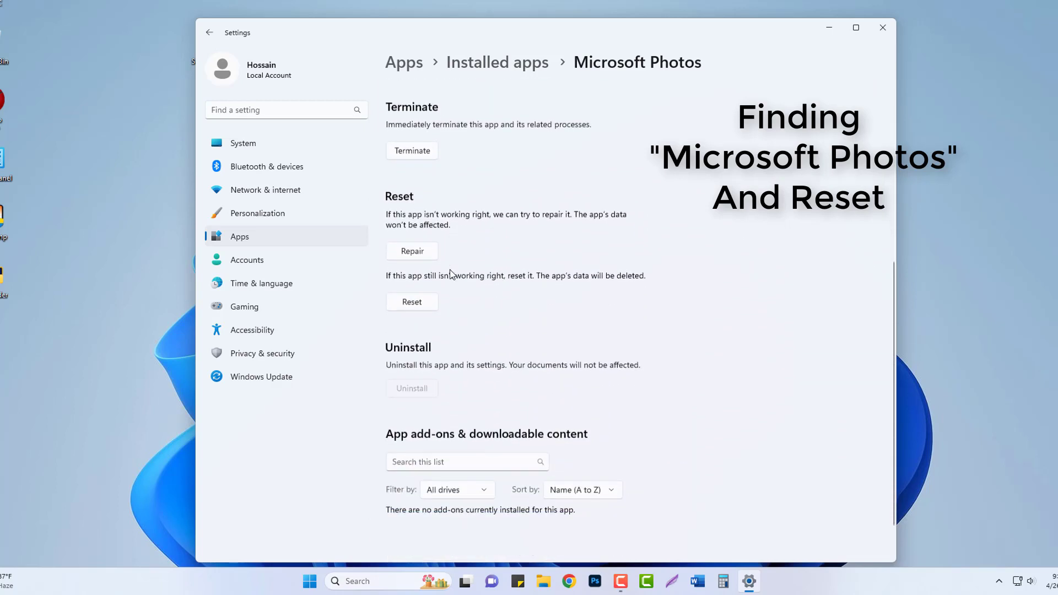
{"action": "scroll", "coordinate": [451, 274], "scroll_direction": "down", "scroll_amount": 1}
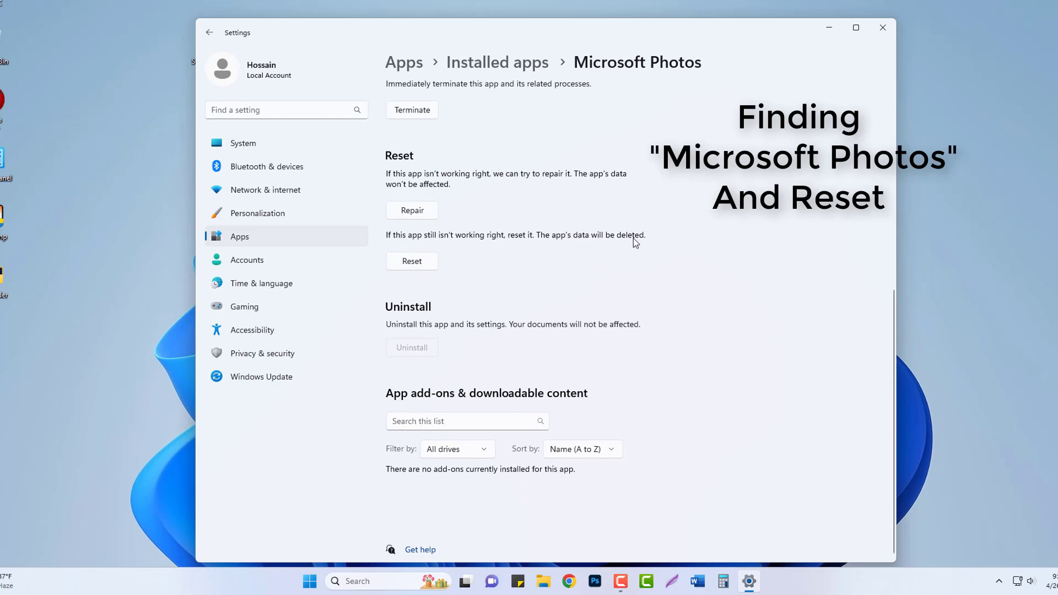
{"action": "left_click", "coordinate": [414, 266]}
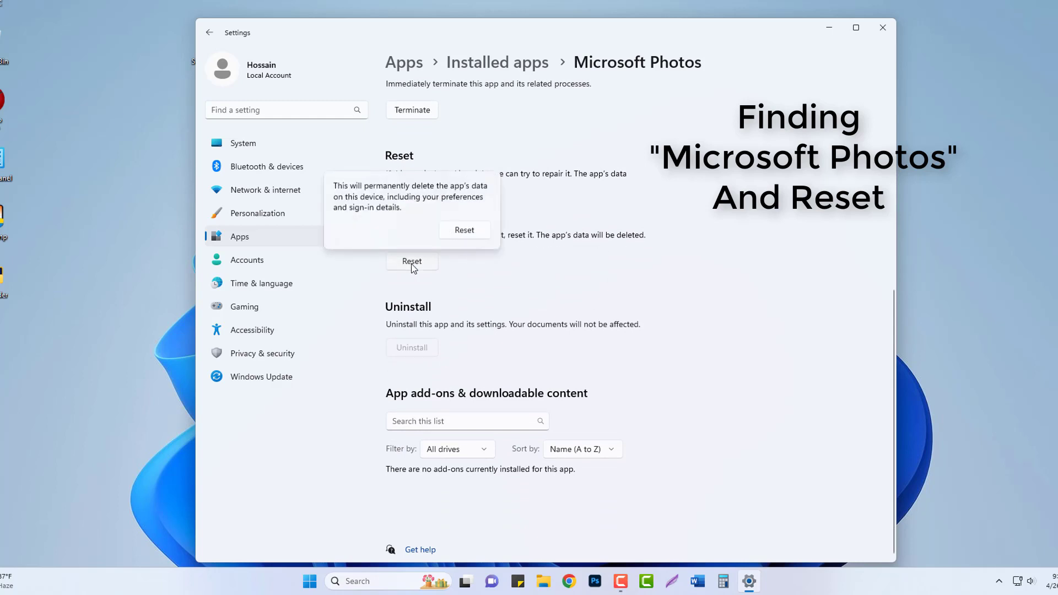
{"action": "left_click", "coordinate": [460, 234]}
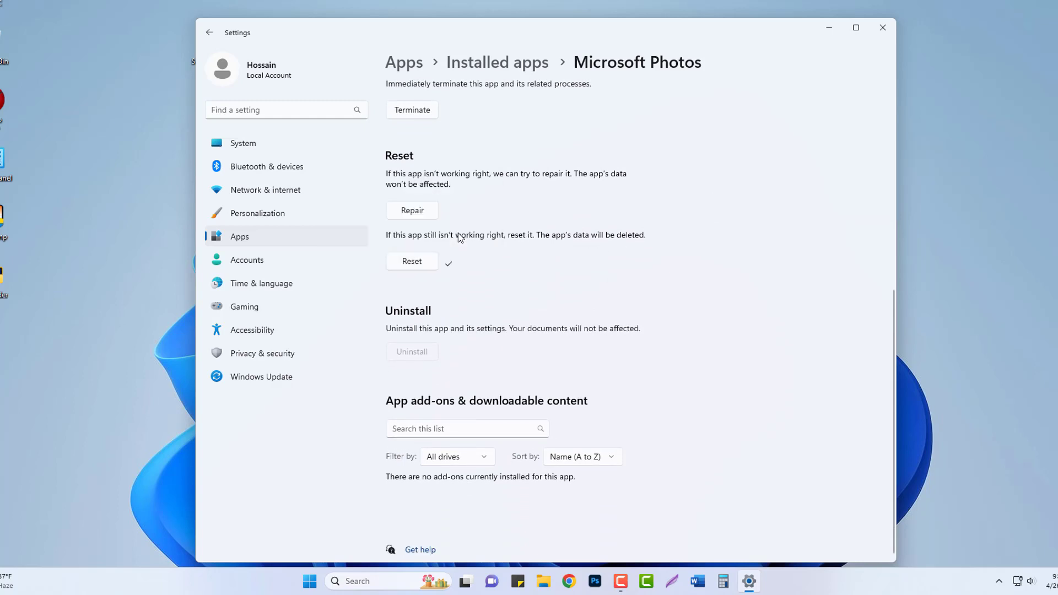
{"action": "left_click", "coordinate": [413, 263]}
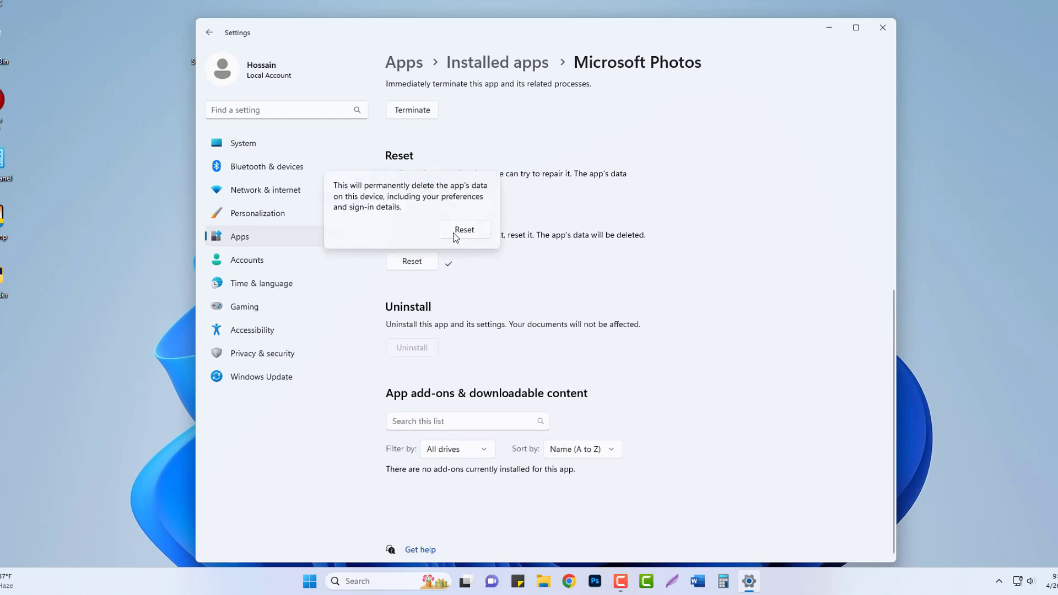
{"action": "left_click", "coordinate": [457, 236]}
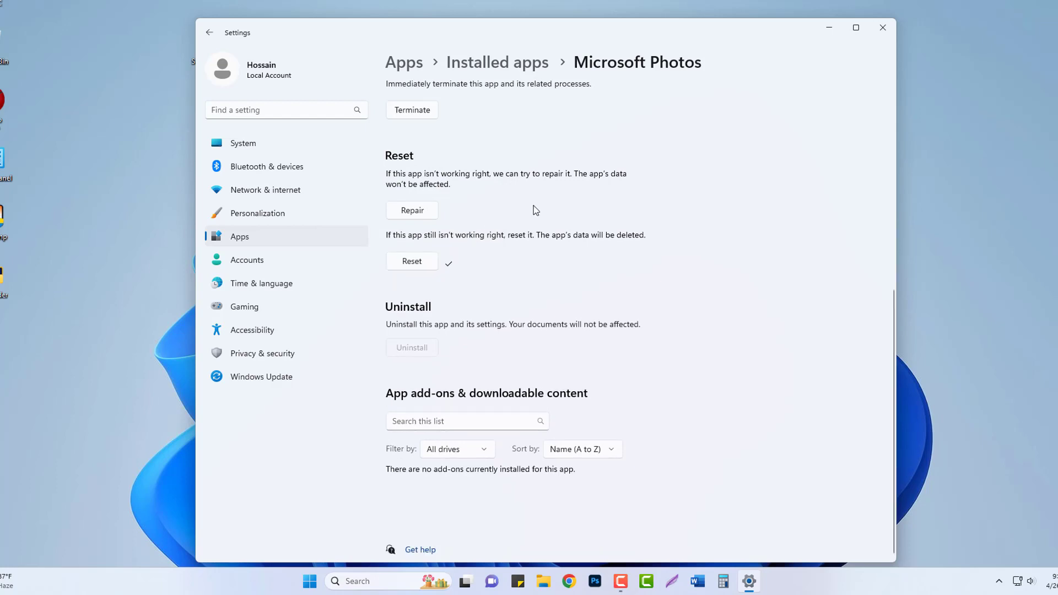
{"action": "left_click", "coordinate": [882, 33]}
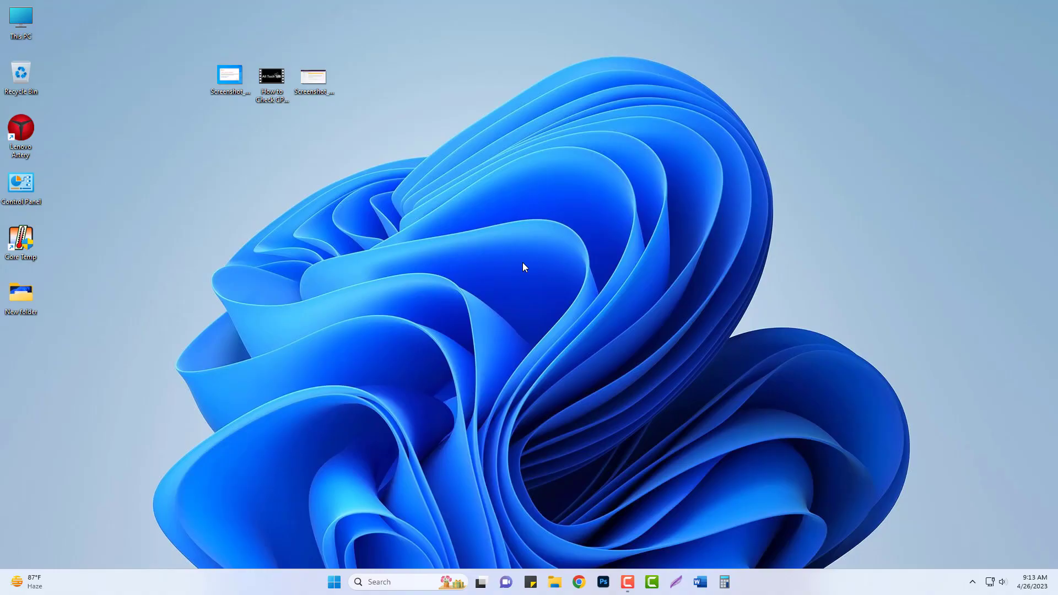
Search Windows for Default apps, open that settings page, and show the file type defaults of Clipchamp – Video Editor.
{"action": "left_click", "coordinate": [386, 586]}
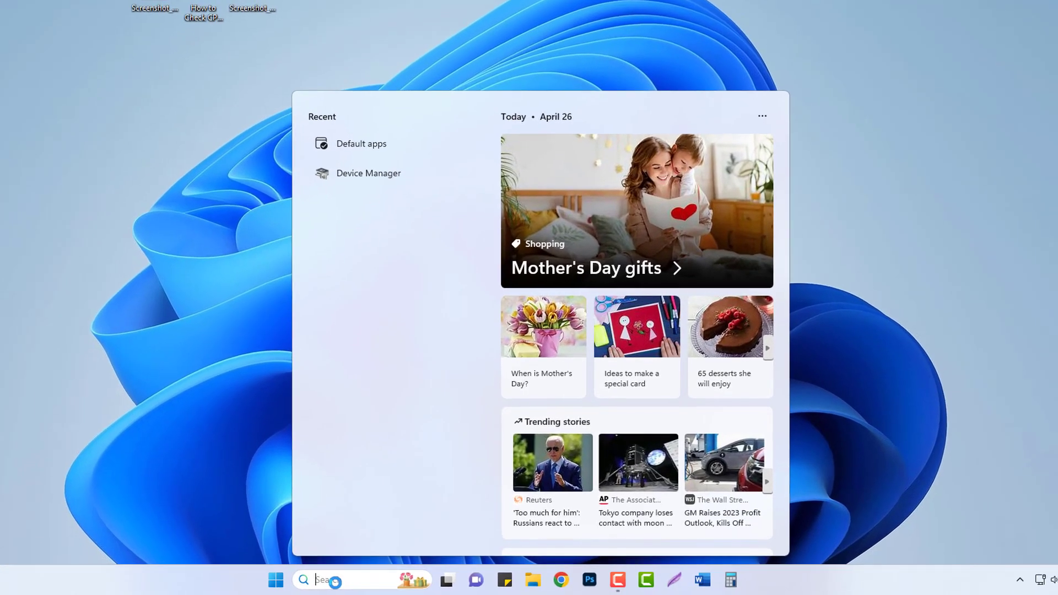
{"action": "type", "text": "de"}
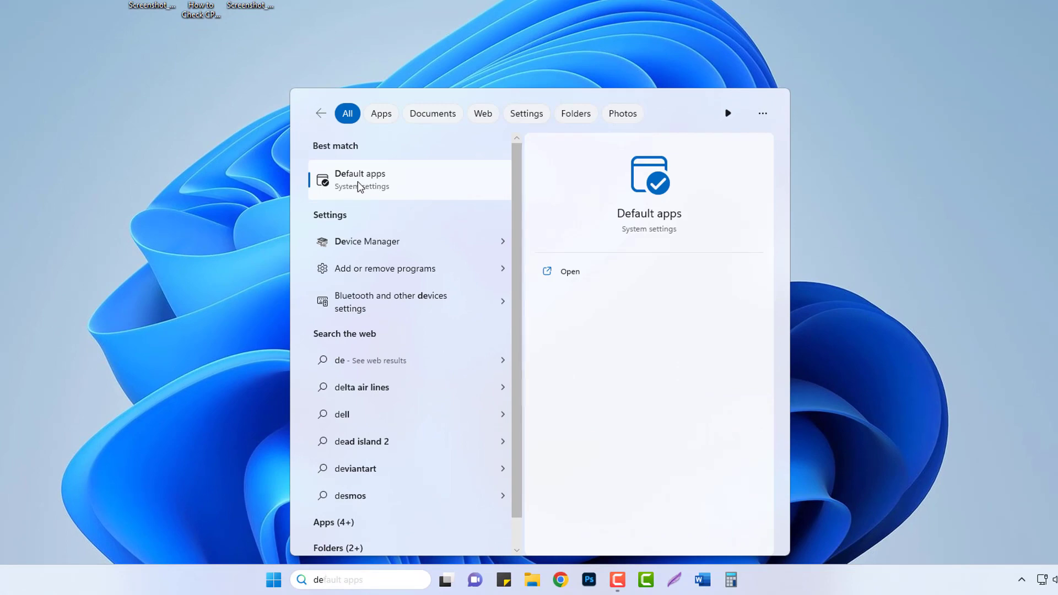
{"action": "left_click", "coordinate": [386, 179]}
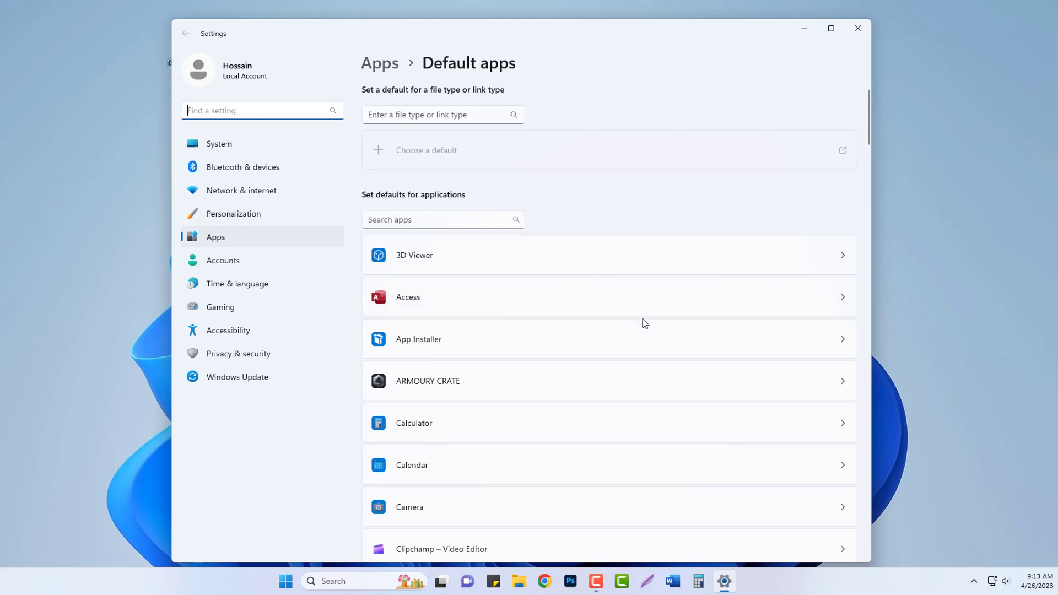
{"action": "scroll", "coordinate": [699, 337], "scroll_direction": "down", "scroll_amount": 4}
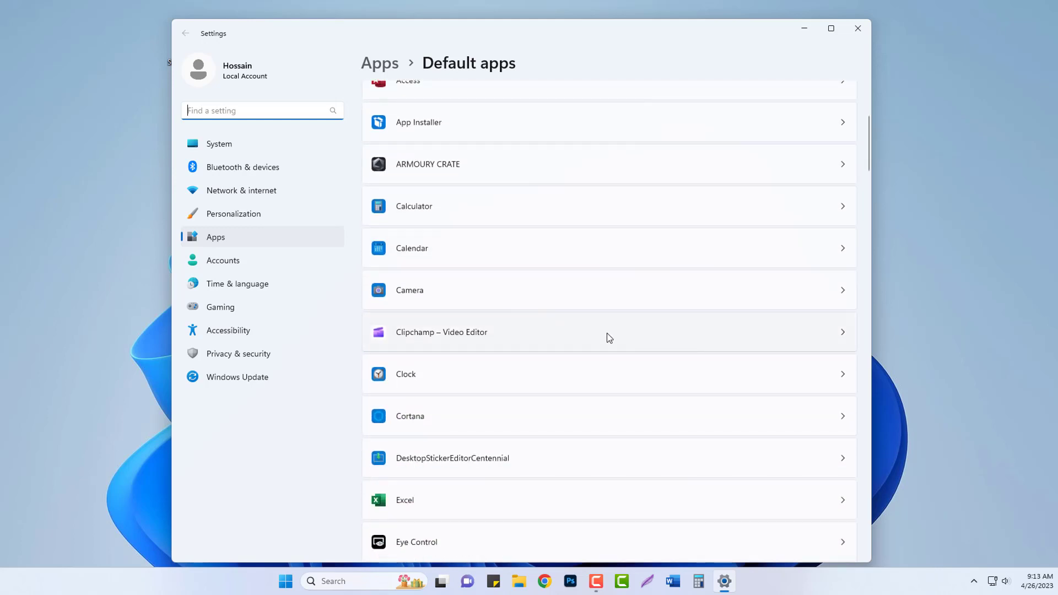
{"action": "left_click", "coordinate": [809, 333]}
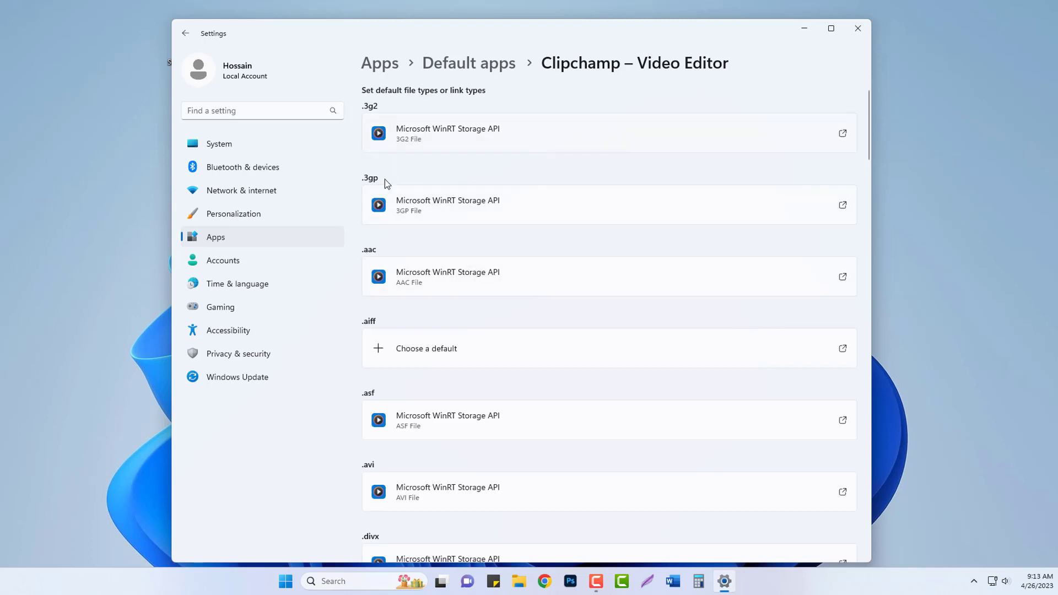
Set Photos as the default app for .mp4 files.
{"action": "scroll", "coordinate": [465, 290], "scroll_direction": "down", "scroll_amount": 4}
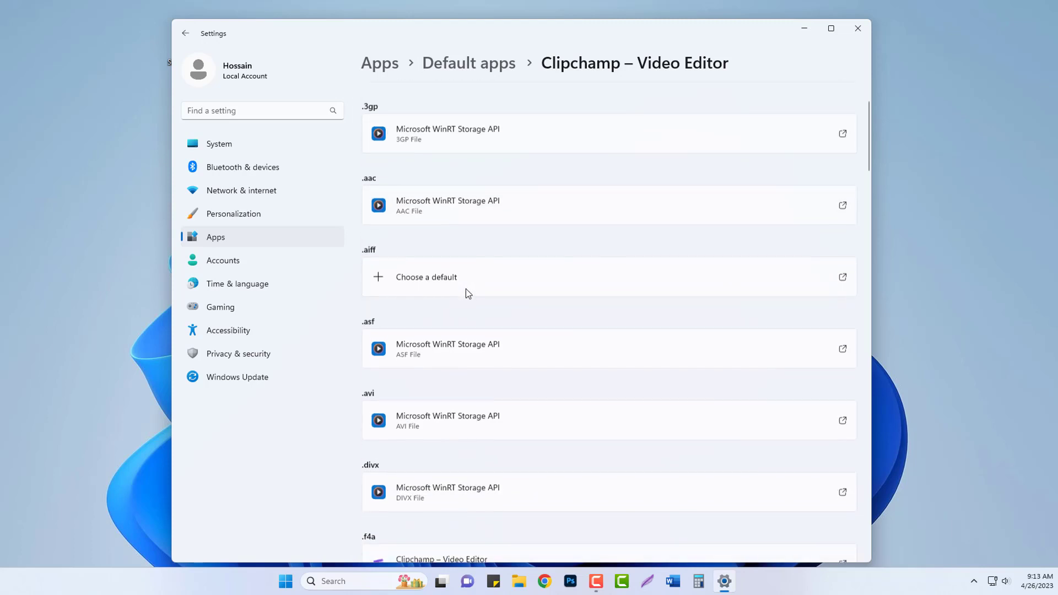
{"action": "scroll", "coordinate": [439, 305], "scroll_direction": "down", "scroll_amount": 6}
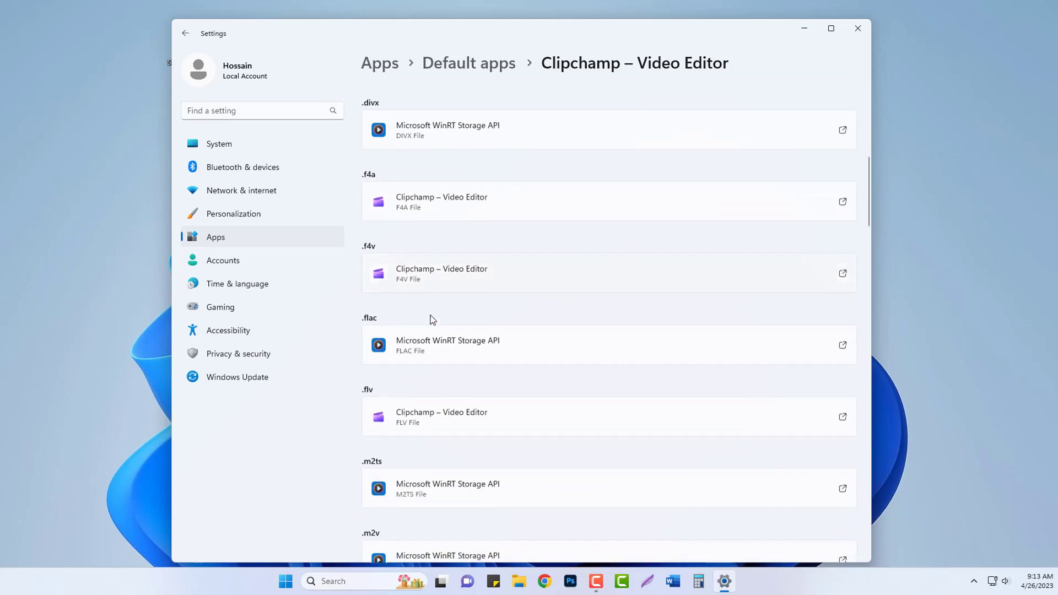
{"action": "scroll", "coordinate": [427, 332], "scroll_direction": "down", "scroll_amount": 7}
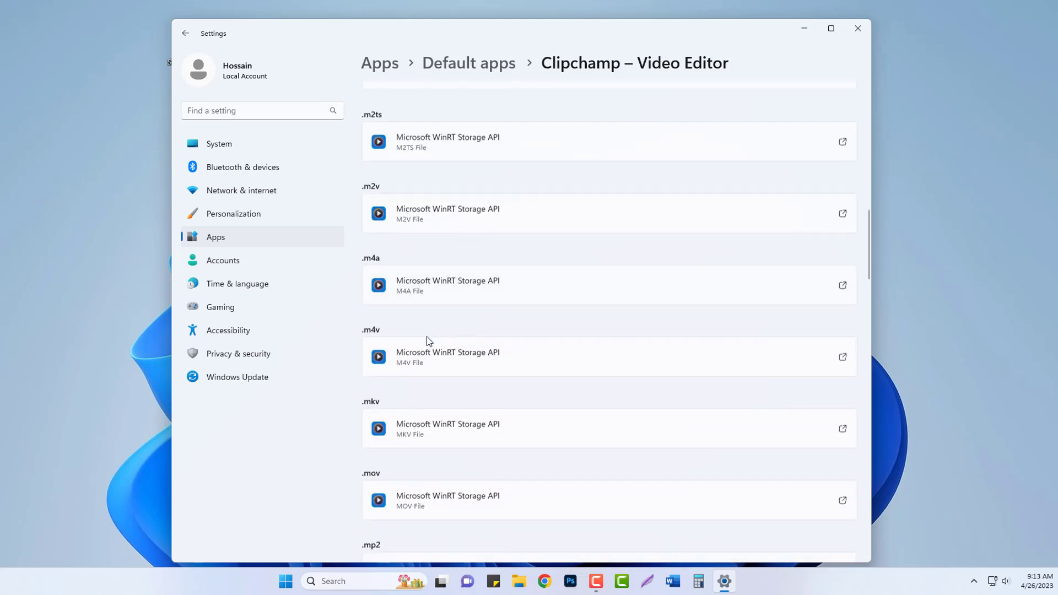
{"action": "scroll", "coordinate": [428, 345], "scroll_direction": "down", "scroll_amount": 4}
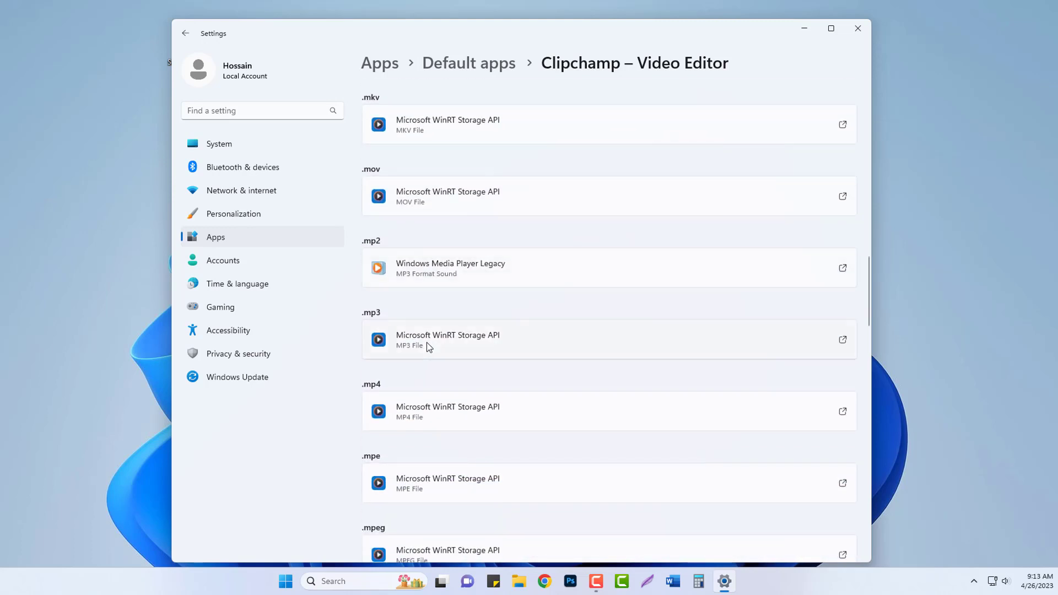
{"action": "left_click", "coordinate": [431, 346]}
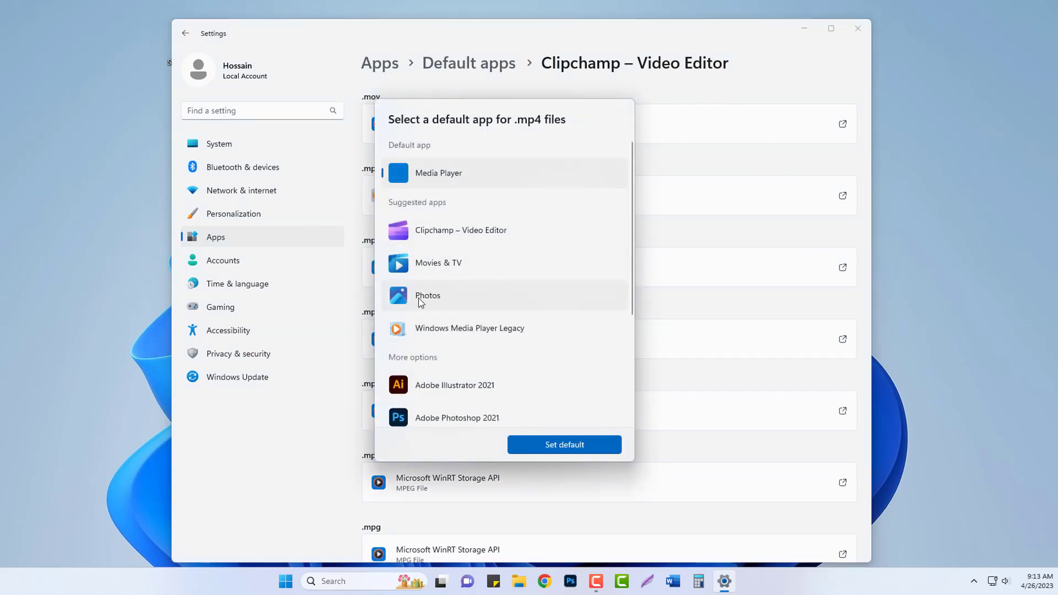
{"action": "left_click", "coordinate": [447, 301]}
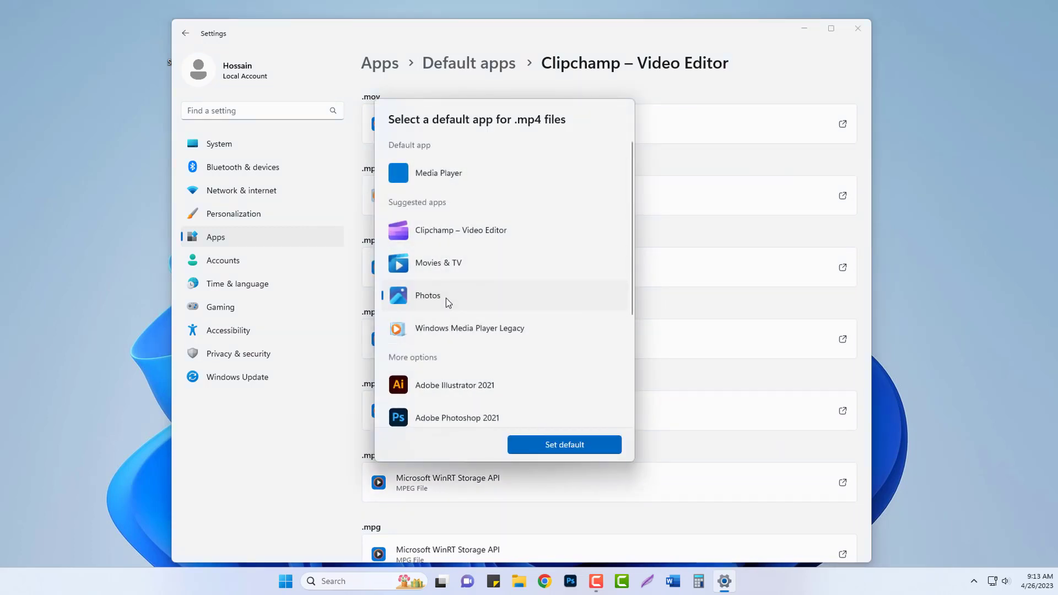
{"action": "left_click", "coordinate": [556, 442]}
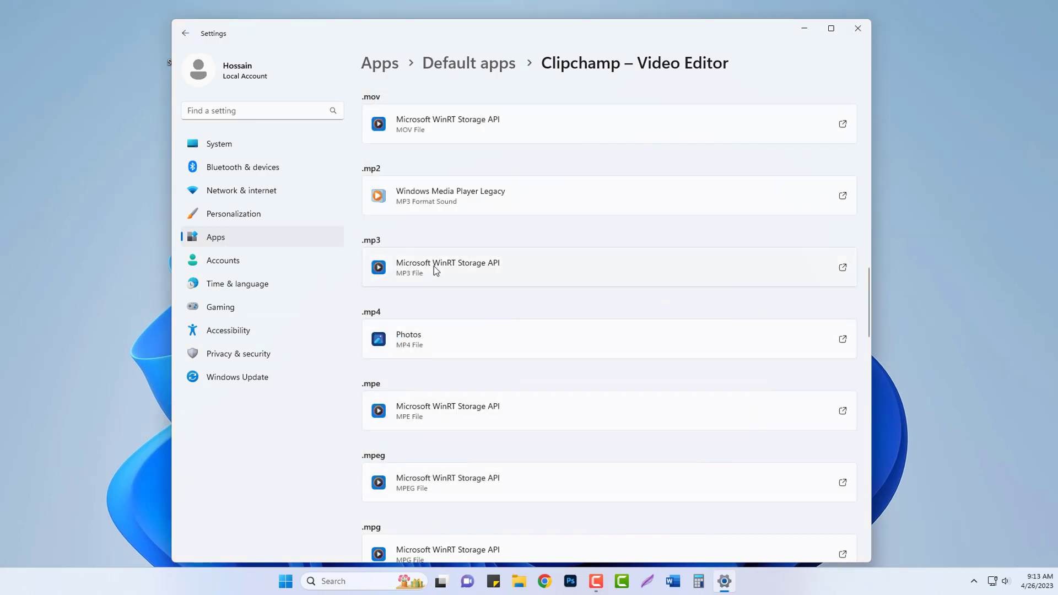
Return from the Clipchamp file types to the Default apps page and close Settings.
{"action": "scroll", "coordinate": [421, 338], "scroll_direction": "up", "scroll_amount": 3}
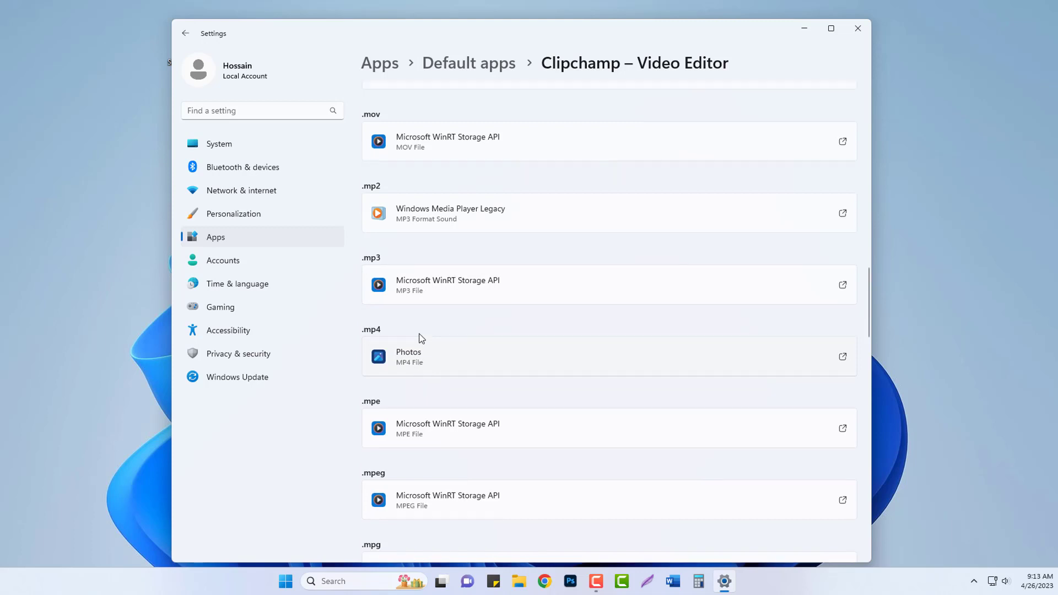
{"action": "scroll", "coordinate": [421, 338], "scroll_direction": "up", "scroll_amount": 15}
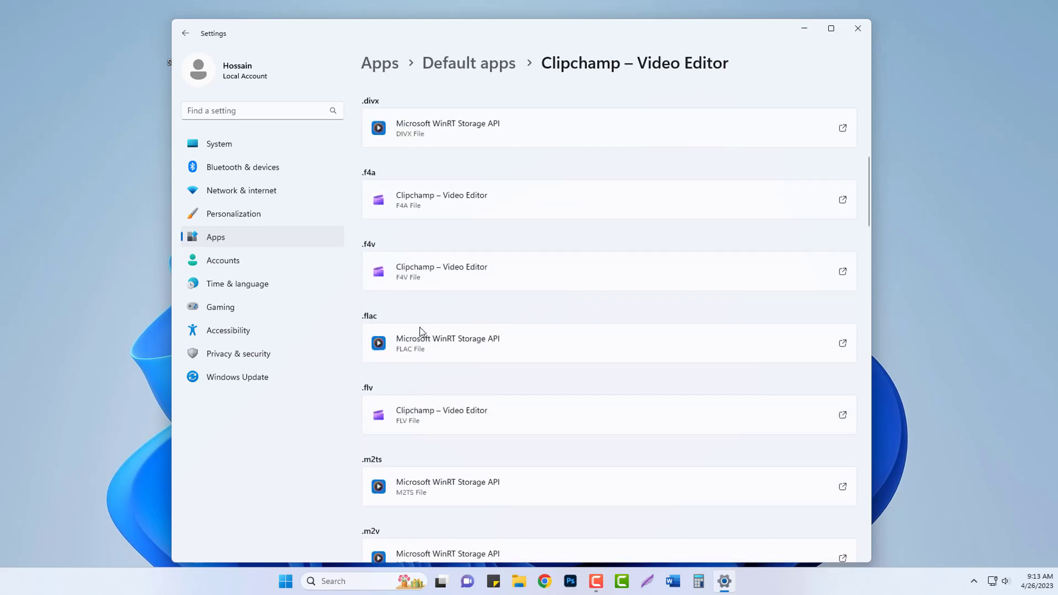
{"action": "scroll", "coordinate": [422, 329], "scroll_direction": "up", "scroll_amount": 3}
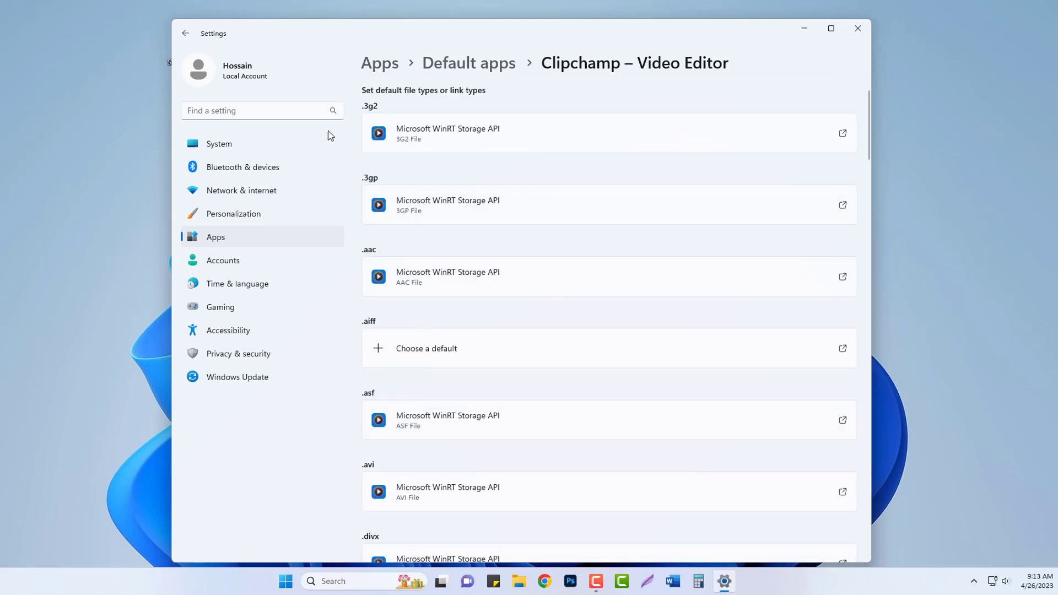
{"action": "left_click", "coordinate": [434, 66]}
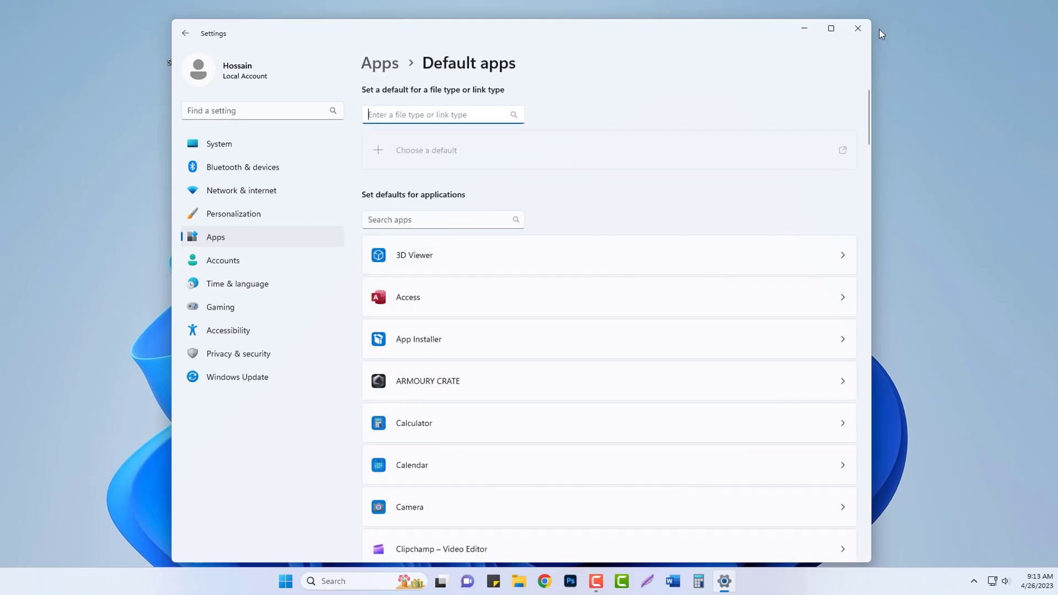
{"action": "left_click", "coordinate": [858, 29]}
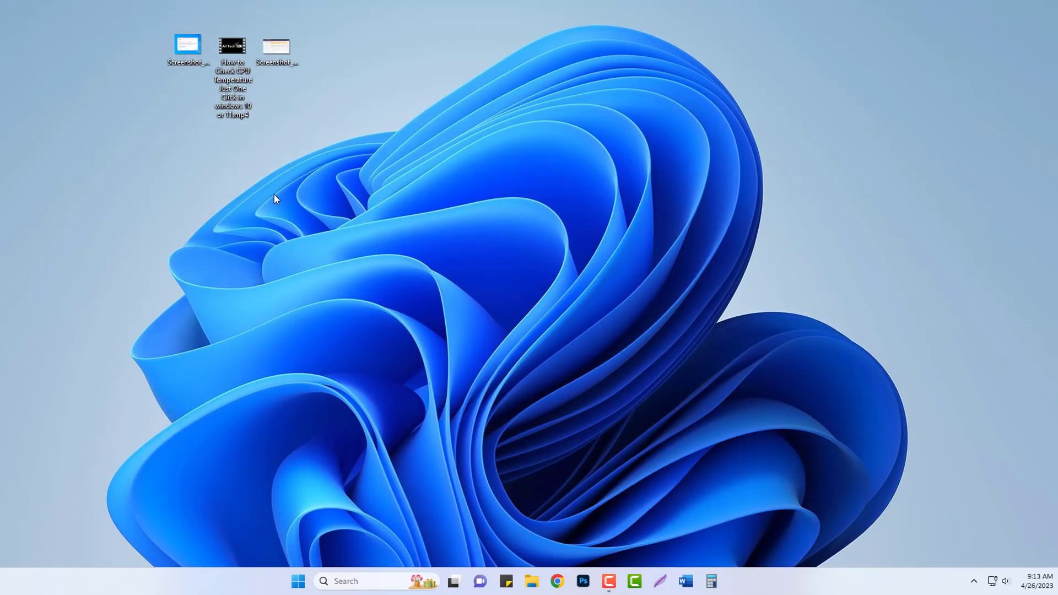
Test opening the MP4 video and Screenshot_2.png from the desktop, closing the viewer after each.
{"action": "double_click", "coordinate": [229, 66]}
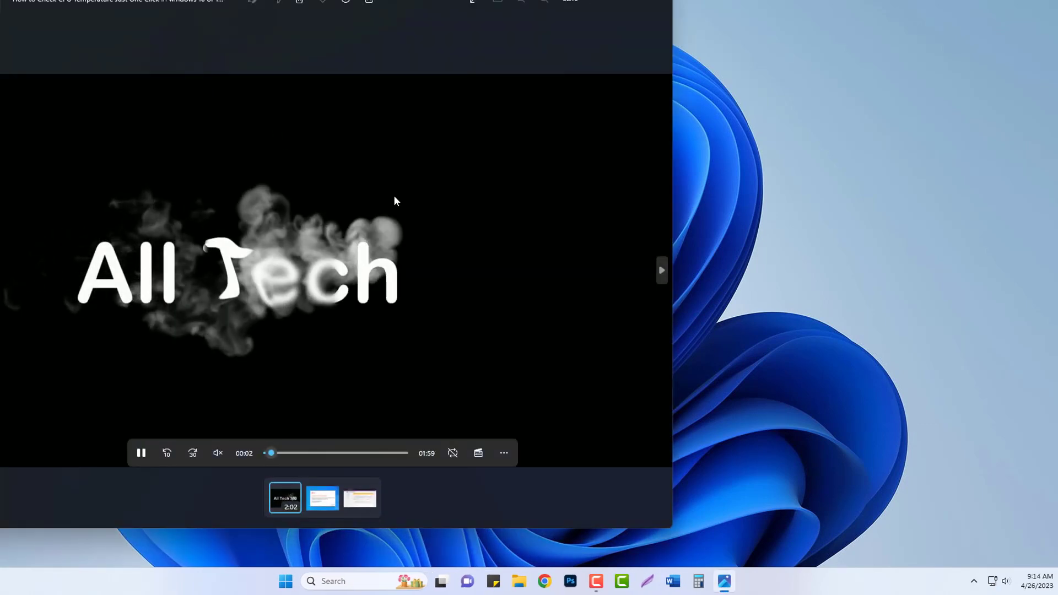
{"action": "left_click", "coordinate": [658, 4]}
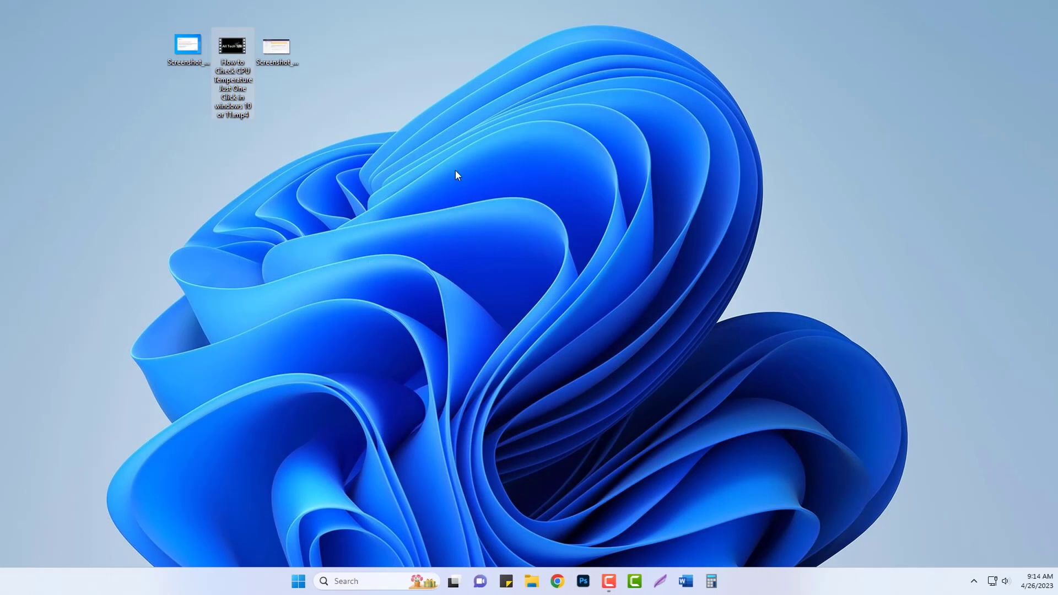
{"action": "double_click", "coordinate": [278, 52]}
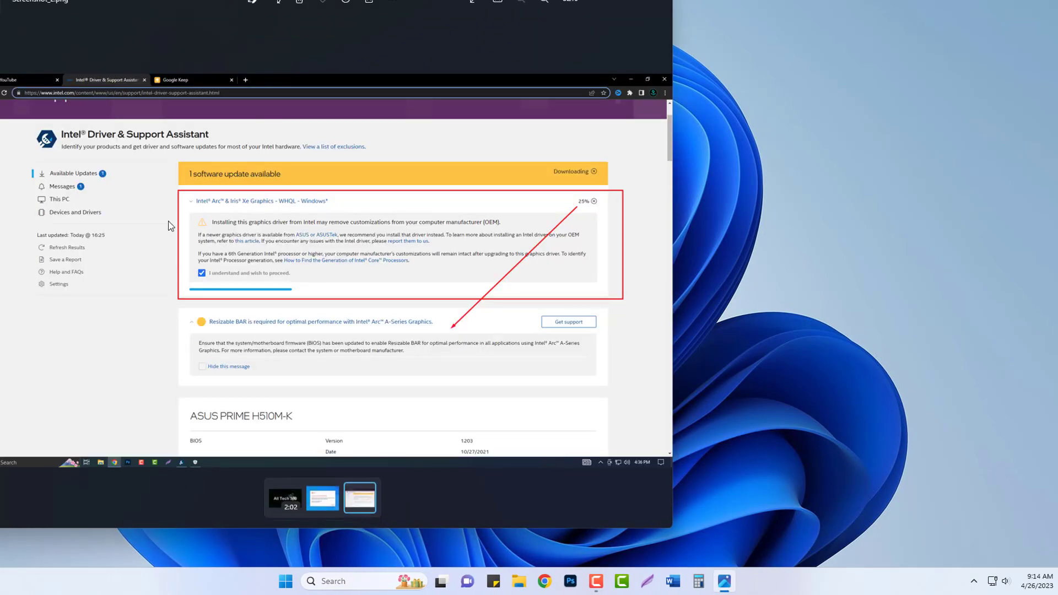
{"action": "left_click", "coordinate": [653, 2]}
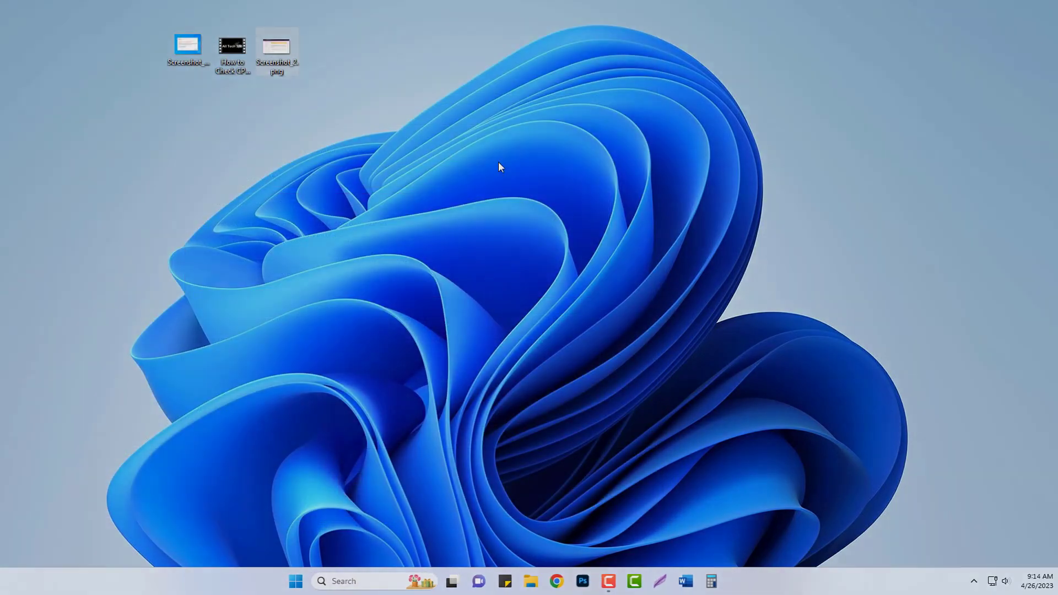